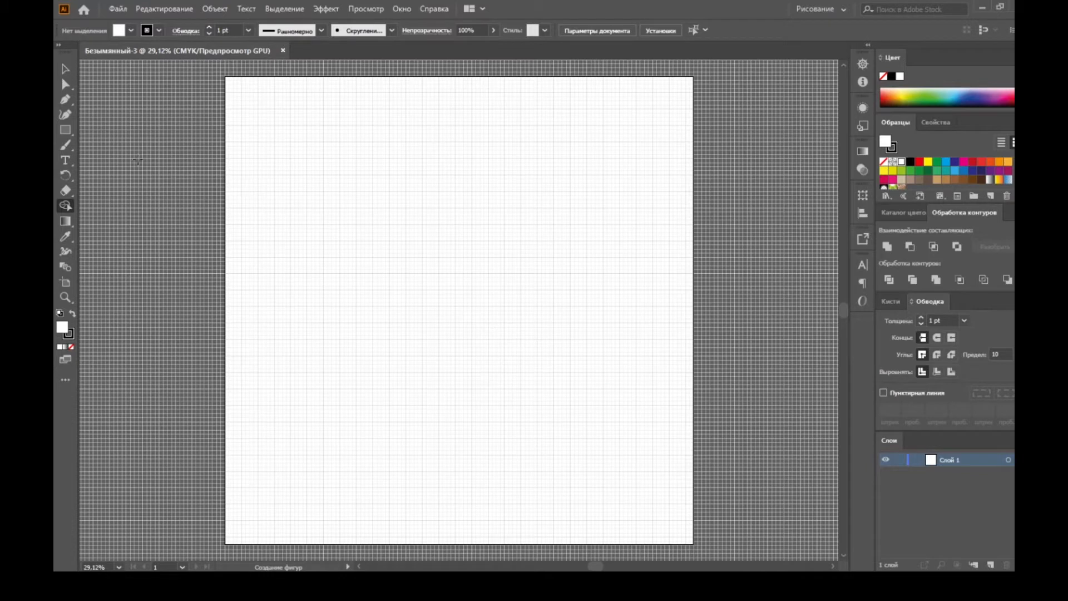
Draw a 576 px circle near the middle of the artboard and remove its fill
drag(69, 132, 132, 152)
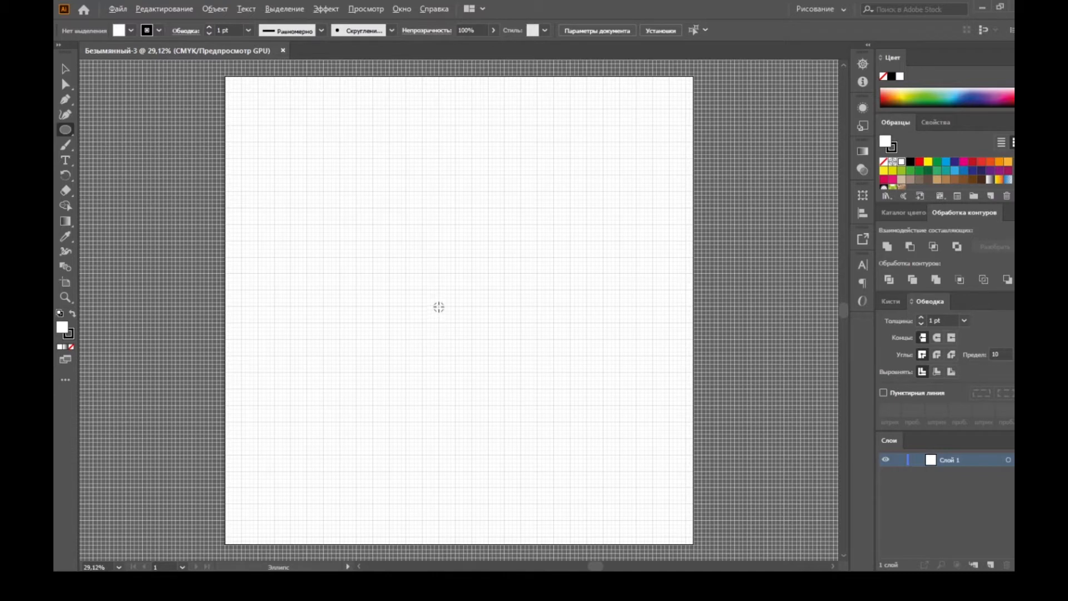
drag(439, 306, 504, 283)
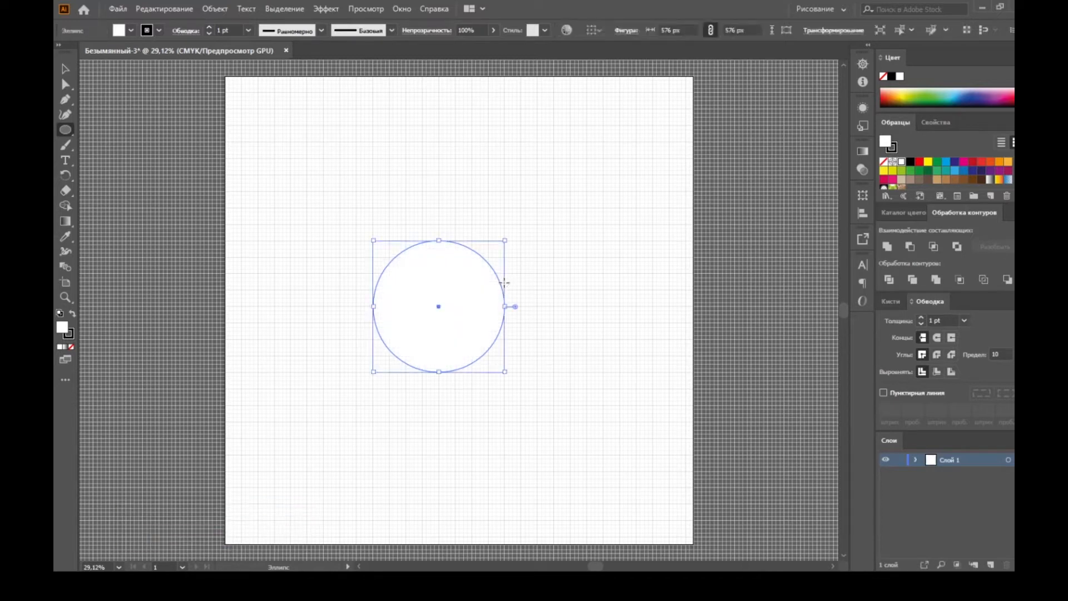
click(71, 347)
Duplicate the circle in place three times, scaling the copies about their shared centre to 720, 864 and 1008 px
key(ctrl+c)
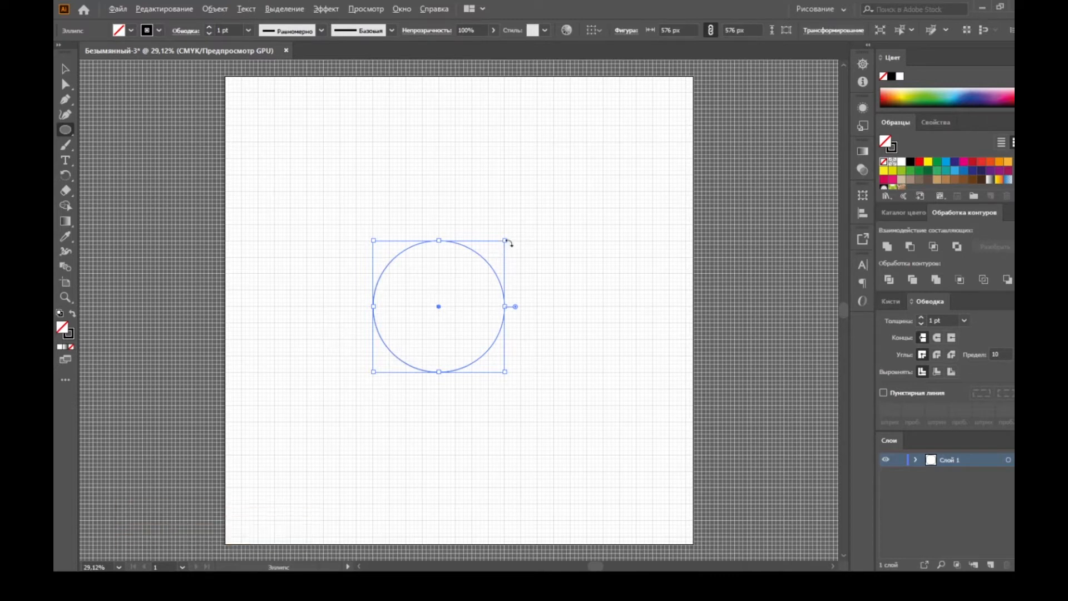
key(ctrl+f)
drag(507, 240, 523, 224)
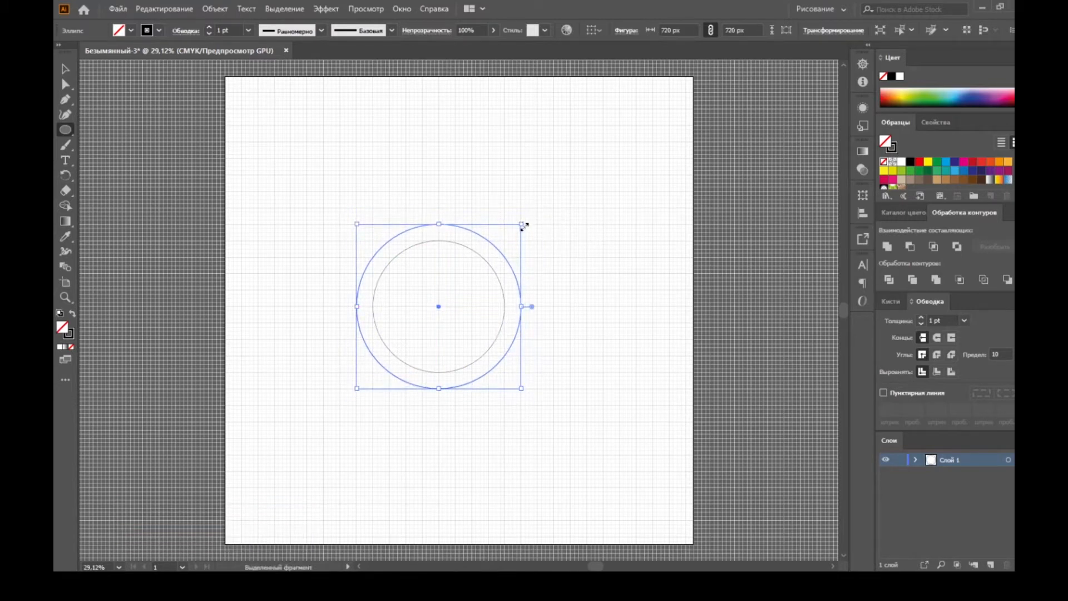
key(ctrl+c)
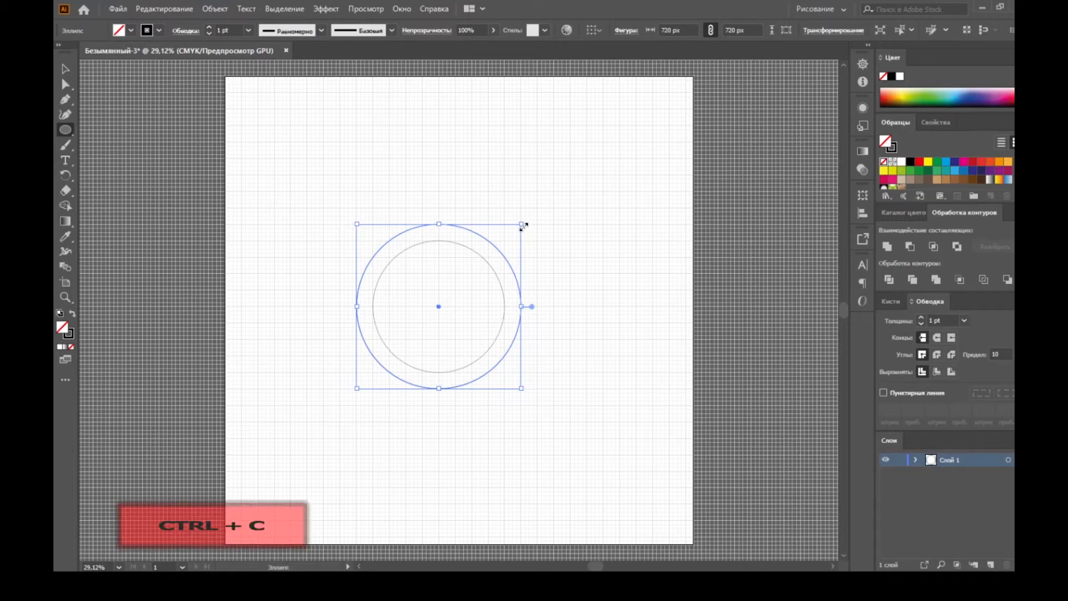
key(ctrl+f)
drag(521, 223, 538, 207)
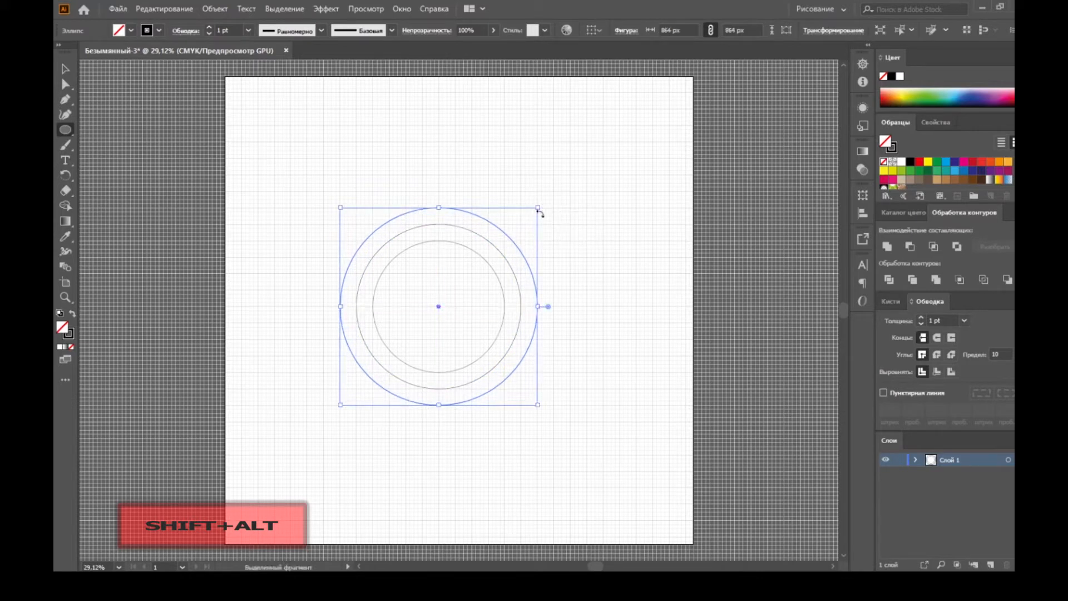
key(ctrl+c)
key(ctrl+f)
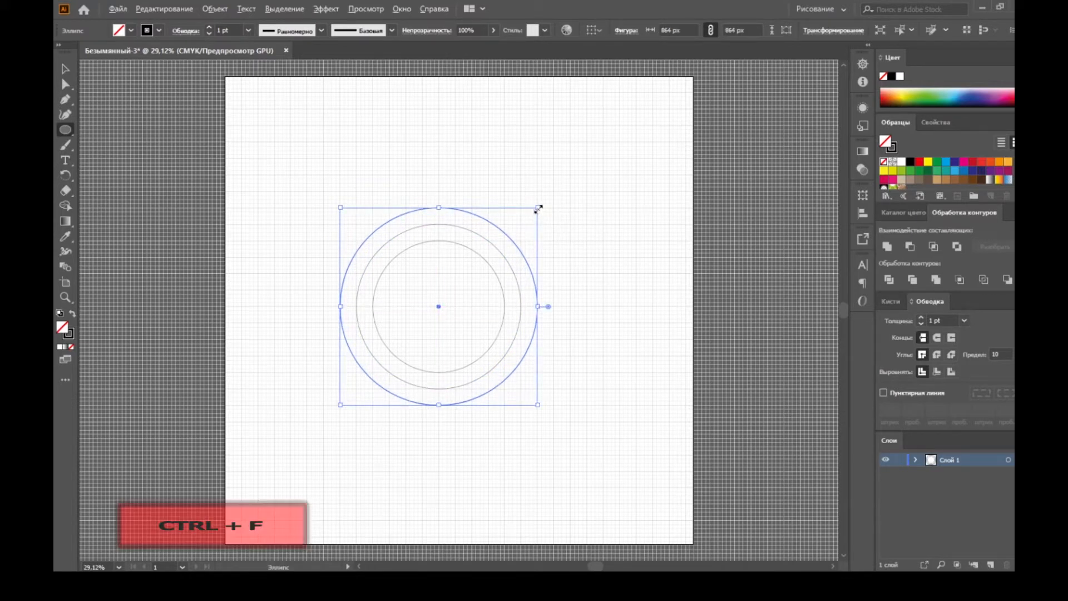
drag(538, 207, 557, 194)
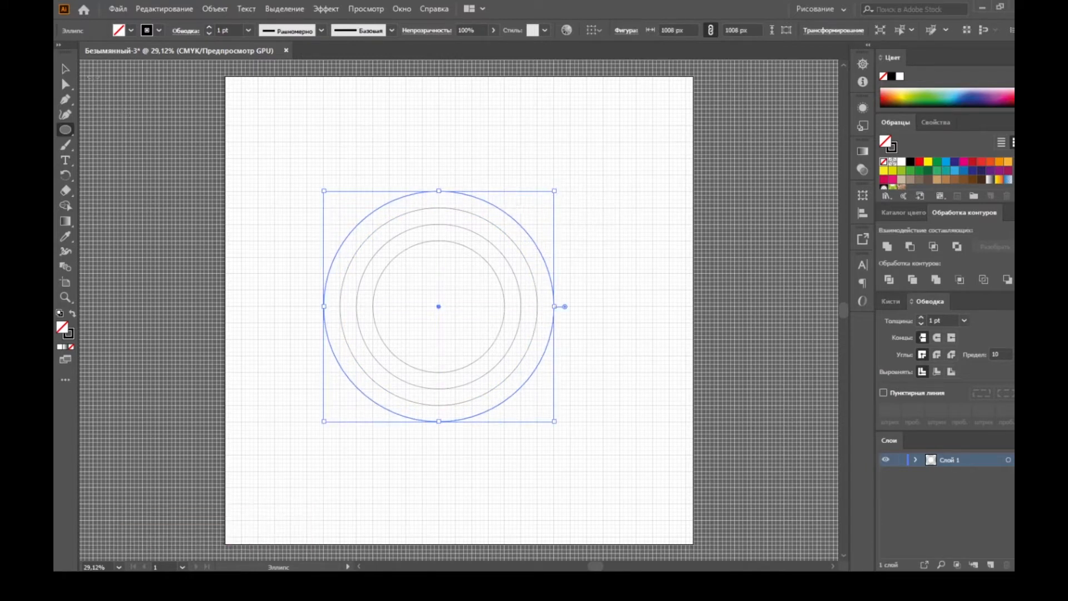
click(66, 69)
click(257, 134)
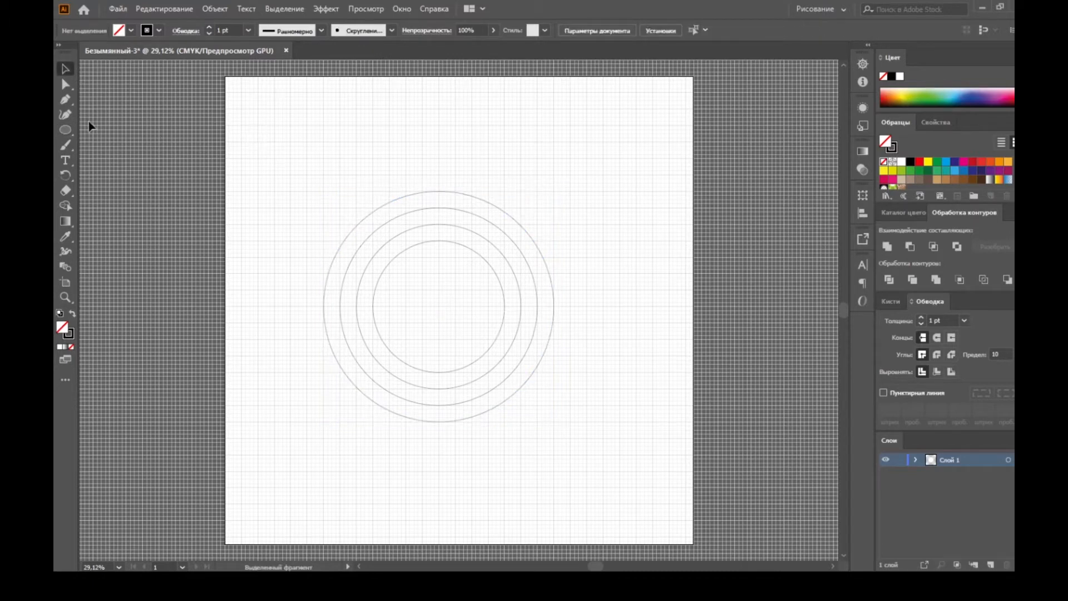
Draw a horizontal and a vertical line through the circles' centre, both extending past the outermost circle
click(66, 129)
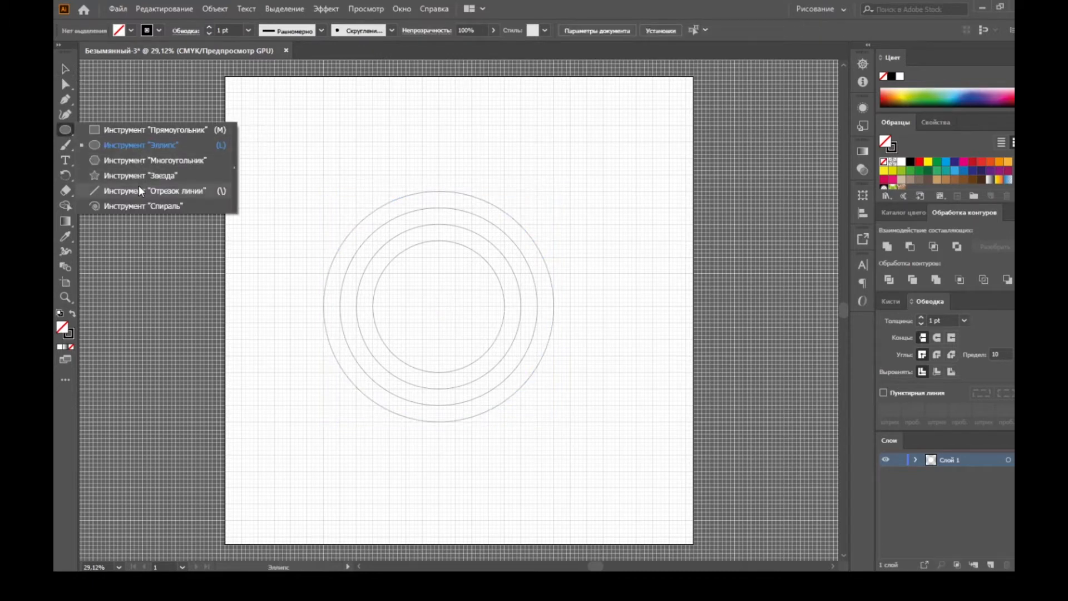
click(138, 189)
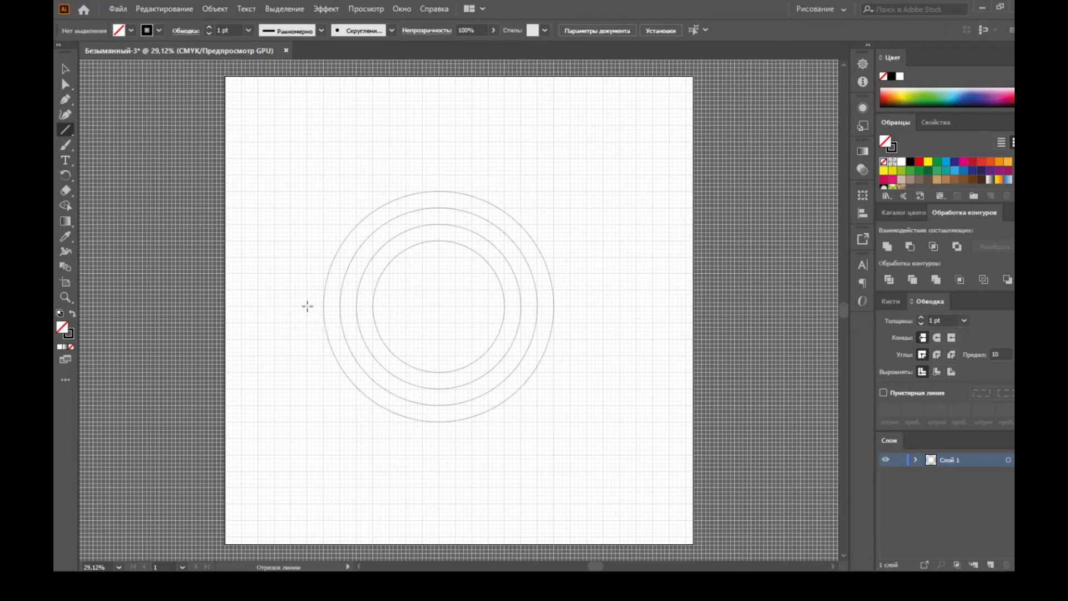
drag(307, 306, 593, 305)
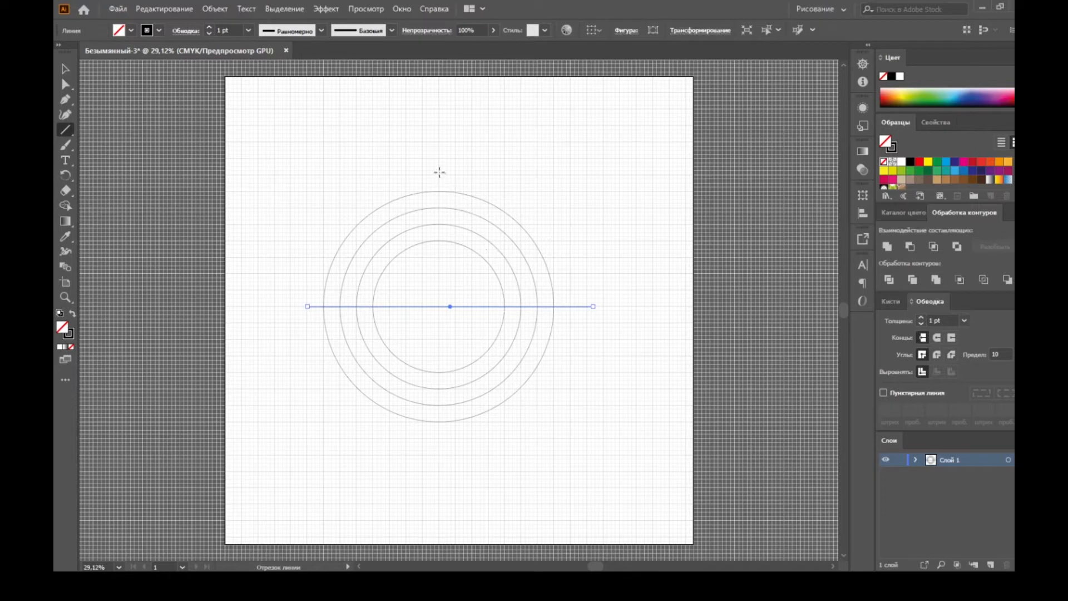
key(shift)
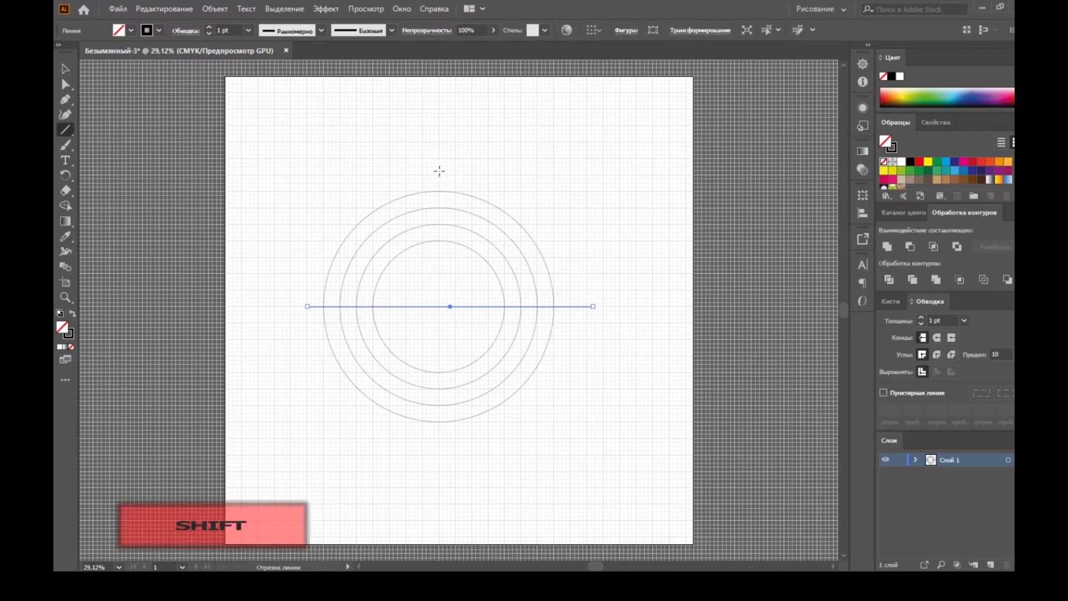
drag(440, 171, 445, 460)
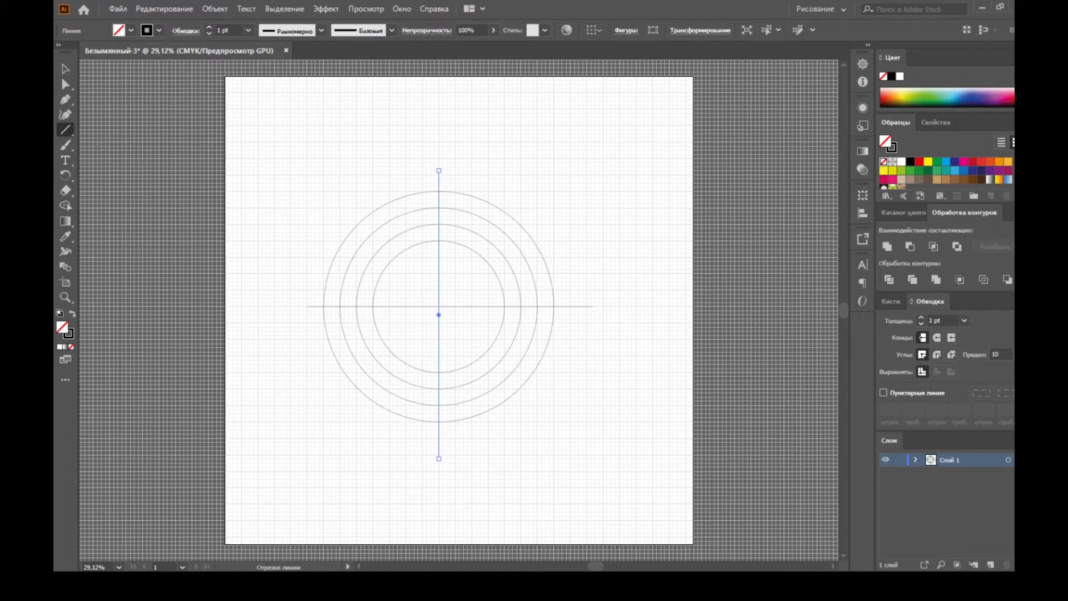
Select the four circles and swap fill and stroke, giving them a black fill and no outline
click(65, 68)
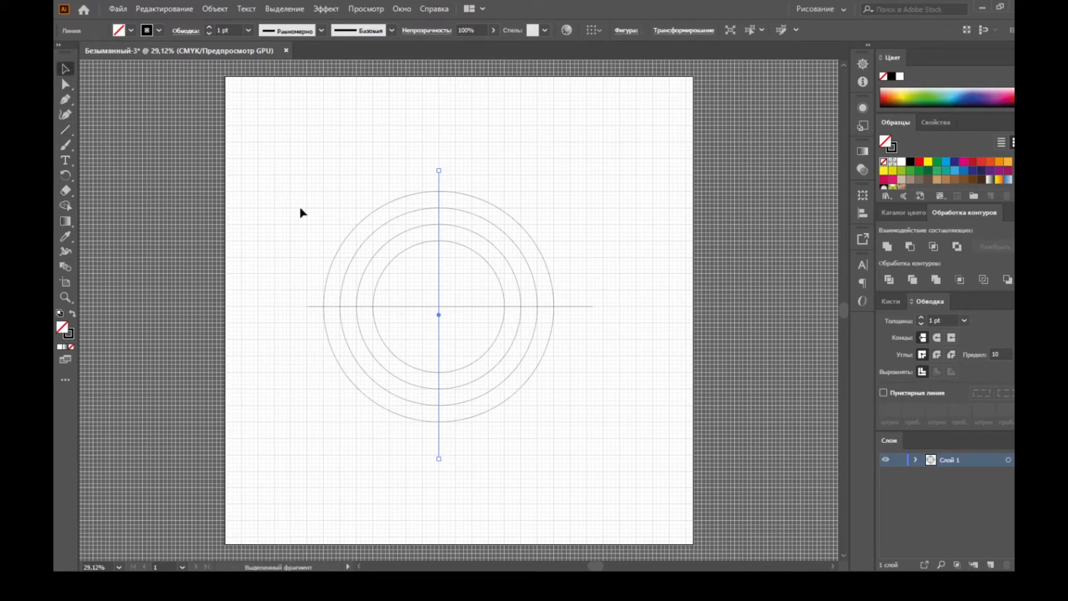
drag(312, 209, 401, 277)
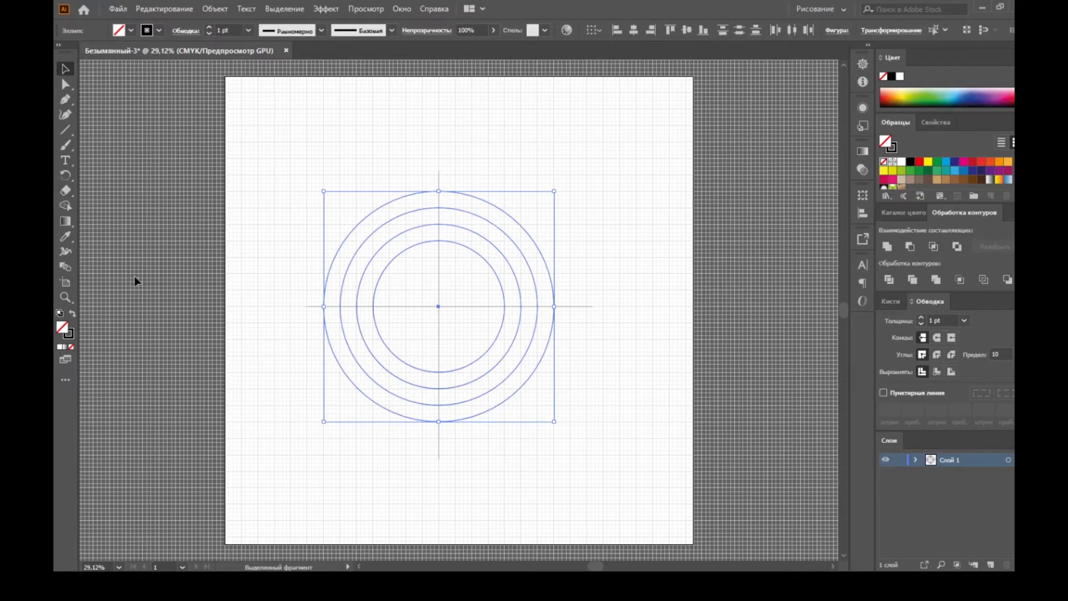
click(75, 312)
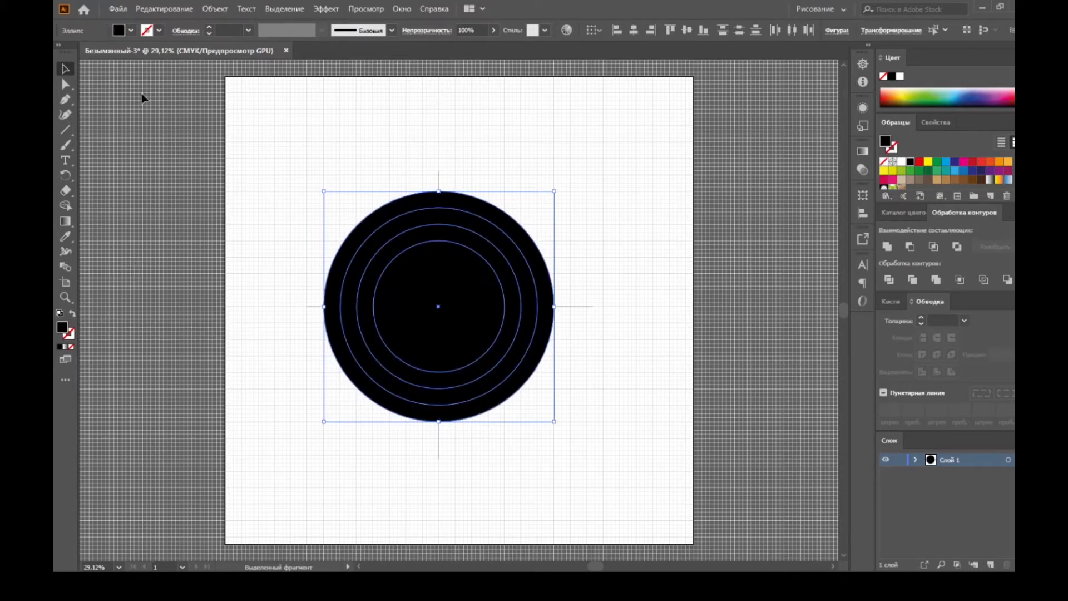
Select the circles and lines, and use Shape Builder to delete everything outside the circles' upper-left quarter except the leftover line segments
drag(267, 162, 577, 449)
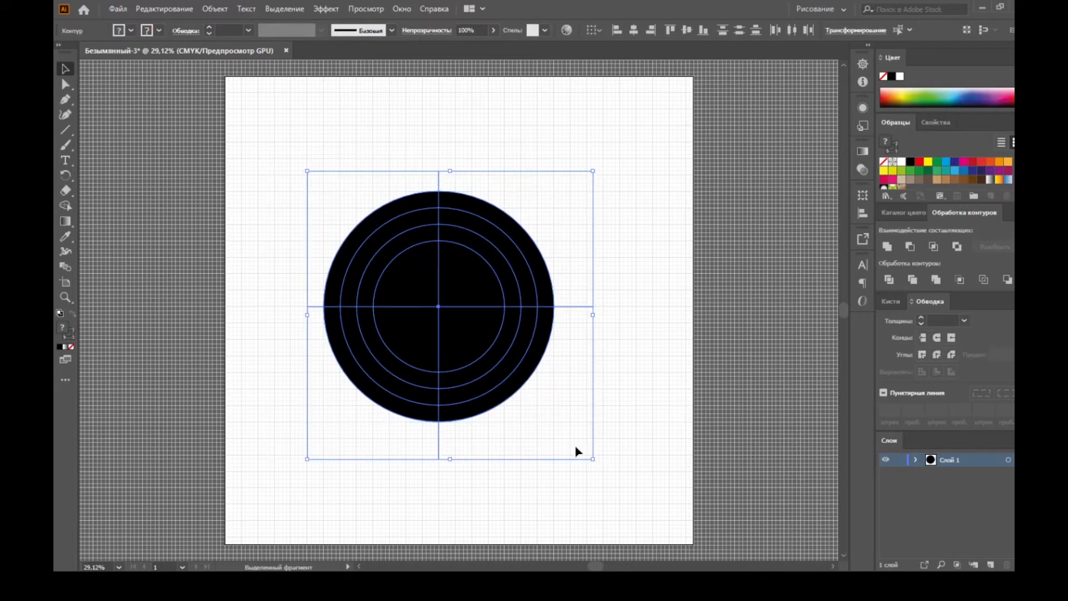
click(66, 205)
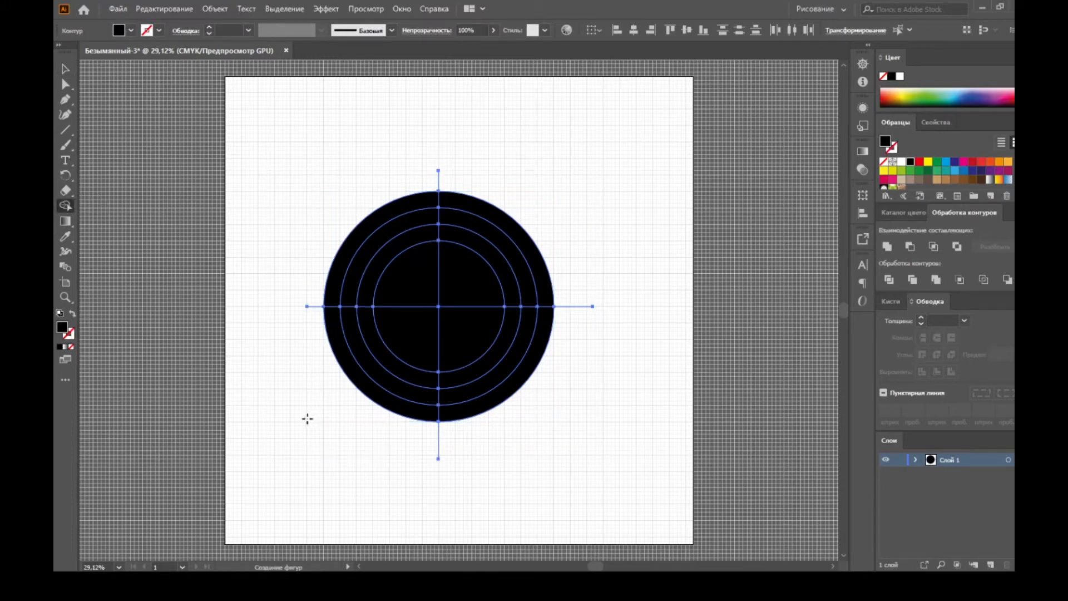
key(alt)
mouse_move(306, 418)
mouse_down()
mouse_move(417, 363)
mouse_move(442, 371)
mouse_move(460, 397)
mouse_move(425, 456)
mouse_move(464, 423)
mouse_move(490, 391)
mouse_move(498, 347)
mouse_move(482, 271)
mouse_move(494, 211)
mouse_move(545, 240)
mouse_move(576, 339)
mouse_move(580, 301)
mouse_move(556, 206)
mouse_move(488, 156)
mouse_move(453, 181)
mouse_move(422, 175)
mouse_move(463, 179)
mouse_move(359, 192)
mouse_move(318, 243)
mouse_move(306, 342)
mouse_up()
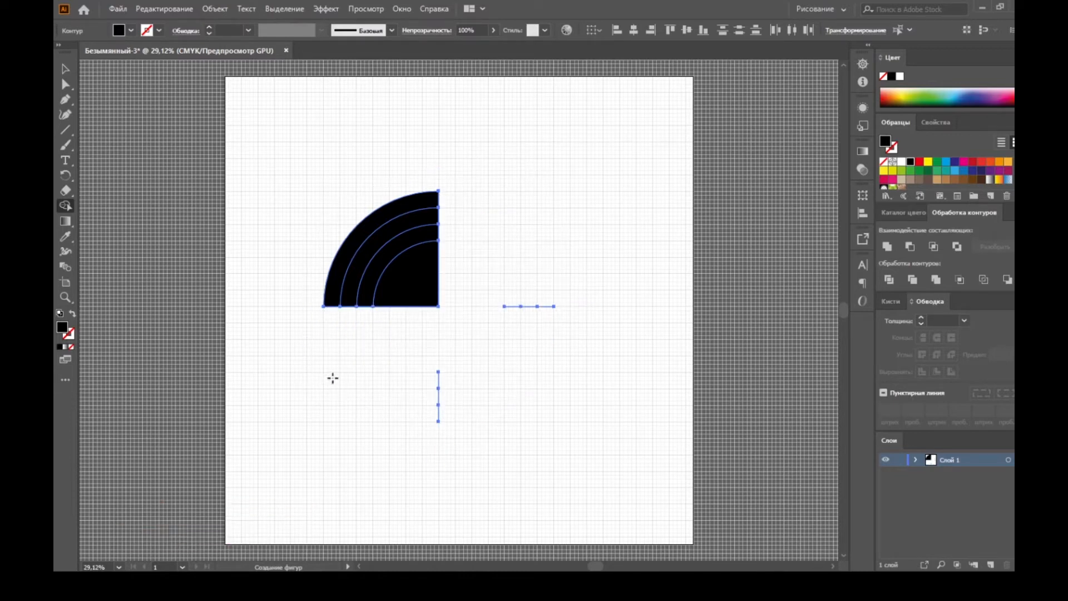
Delete the innermost sector, the band between the two arcs and the stray line segments with Shape Builder, keeping two black arcs
mouse_move(384, 376)
mouse_down()
mouse_move(425, 423)
mouse_move(470, 389)
mouse_move(547, 290)
mouse_move(513, 314)
mouse_move(522, 294)
mouse_move(460, 236)
mouse_move(412, 331)
mouse_move(363, 337)
mouse_move(349, 297)
mouse_up()
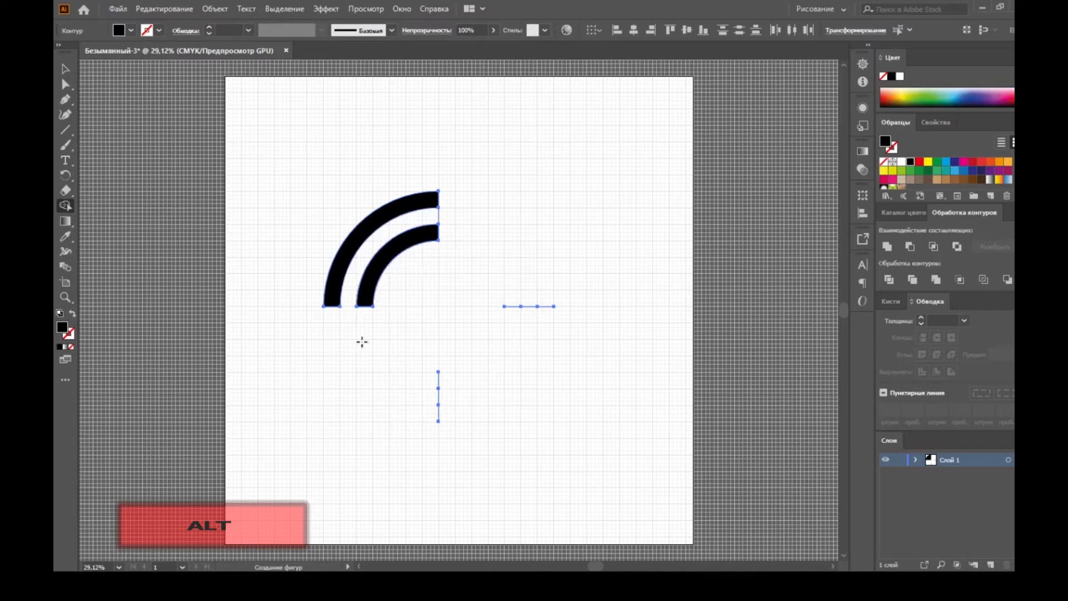
alt+click(438, 215)
mouse_move(520, 281)
mouse_down()
mouse_move(509, 311)
mouse_move(545, 315)
mouse_up()
mouse_move(457, 372)
mouse_down()
mouse_move(423, 395)
mouse_move(439, 427)
mouse_up()
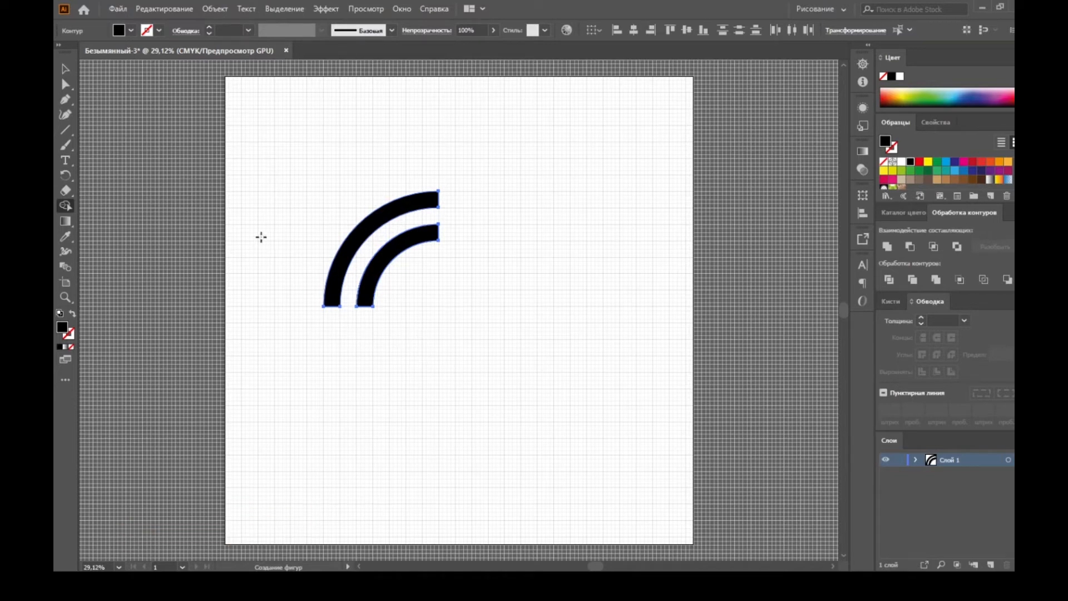
Move the two arcs to the artboard's middle and create a vertical-axis mirrored copy, shifted left so the arc pairs cross near their lower ends
click(65, 68)
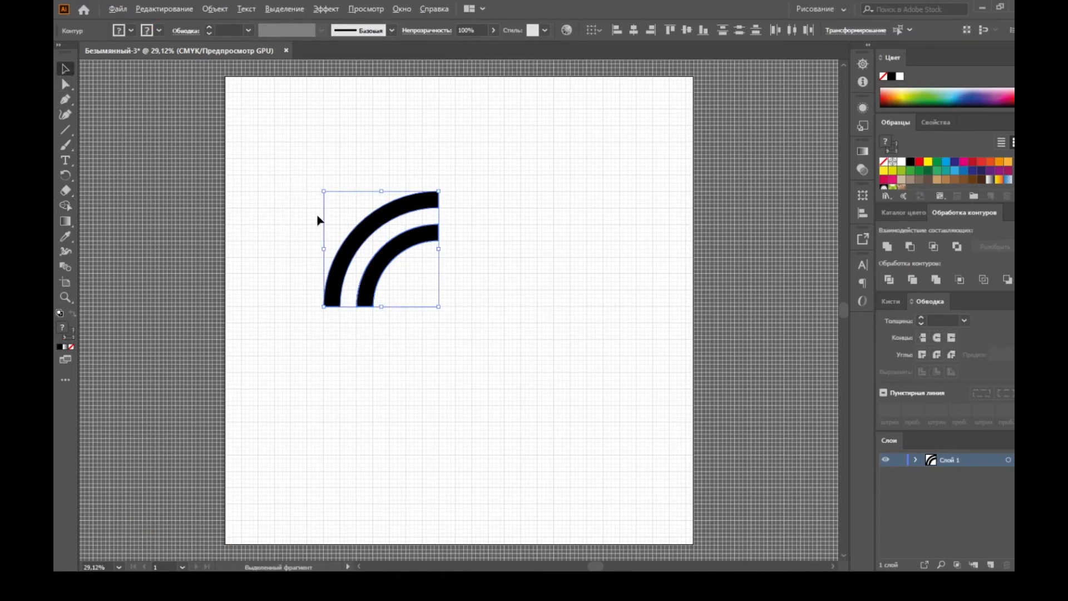
drag(363, 250, 460, 299)
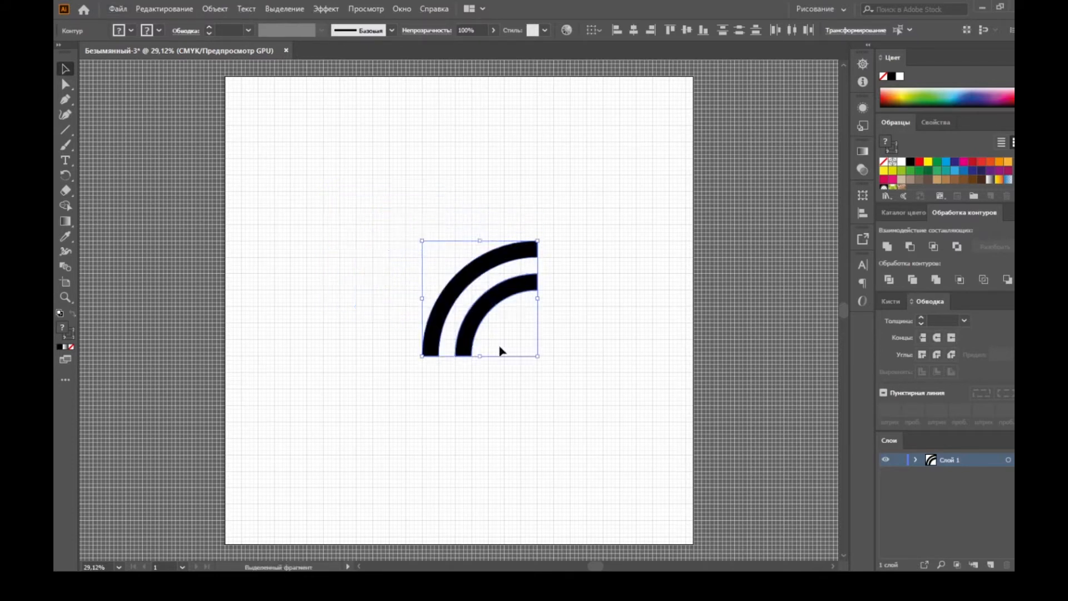
right_click(506, 336)
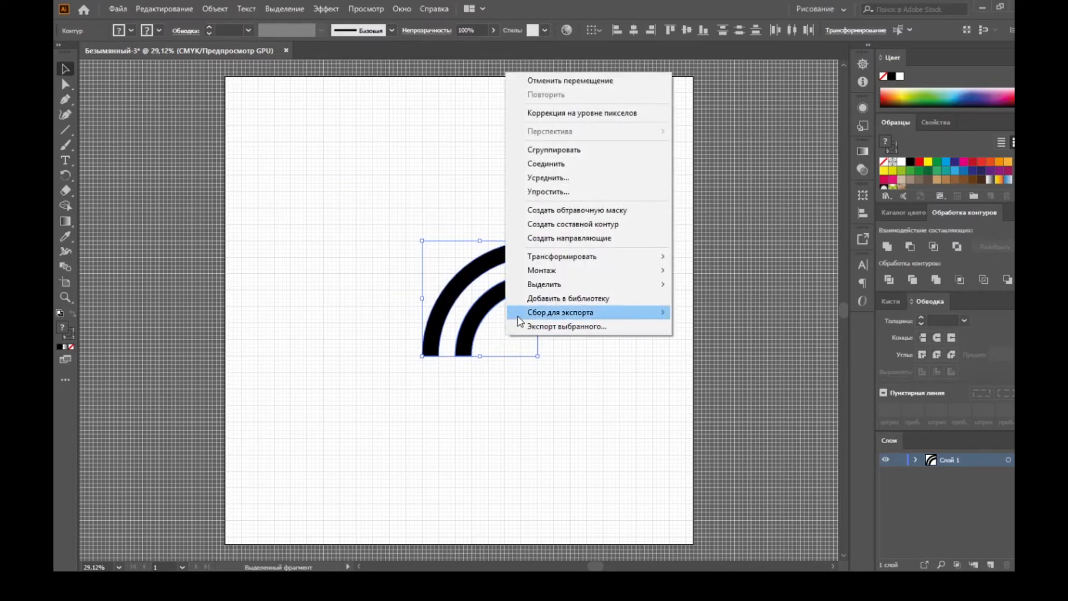
mouse_move(590, 258)
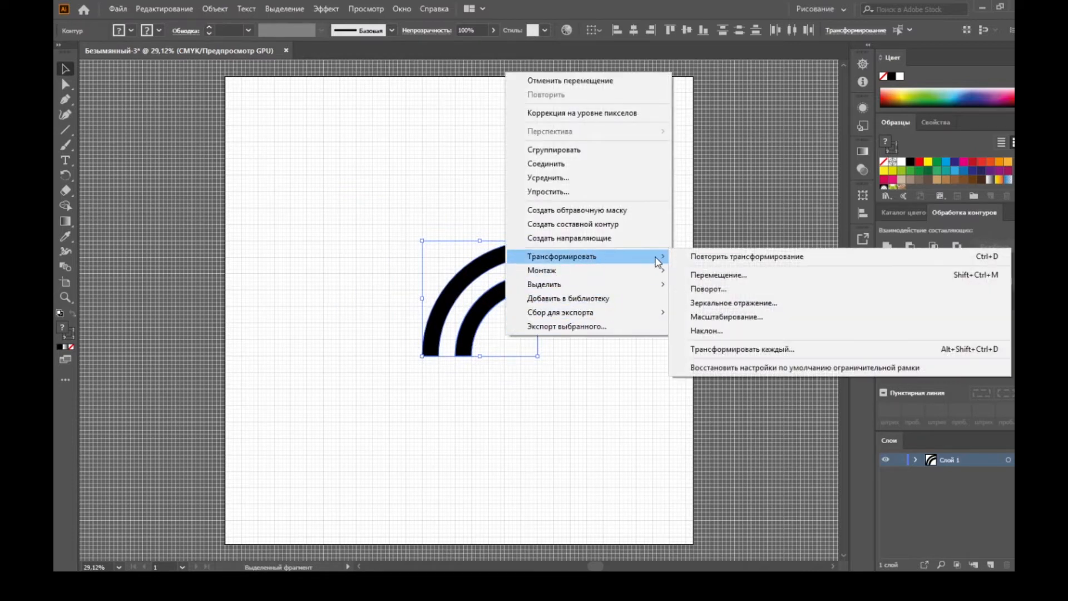
click(753, 308)
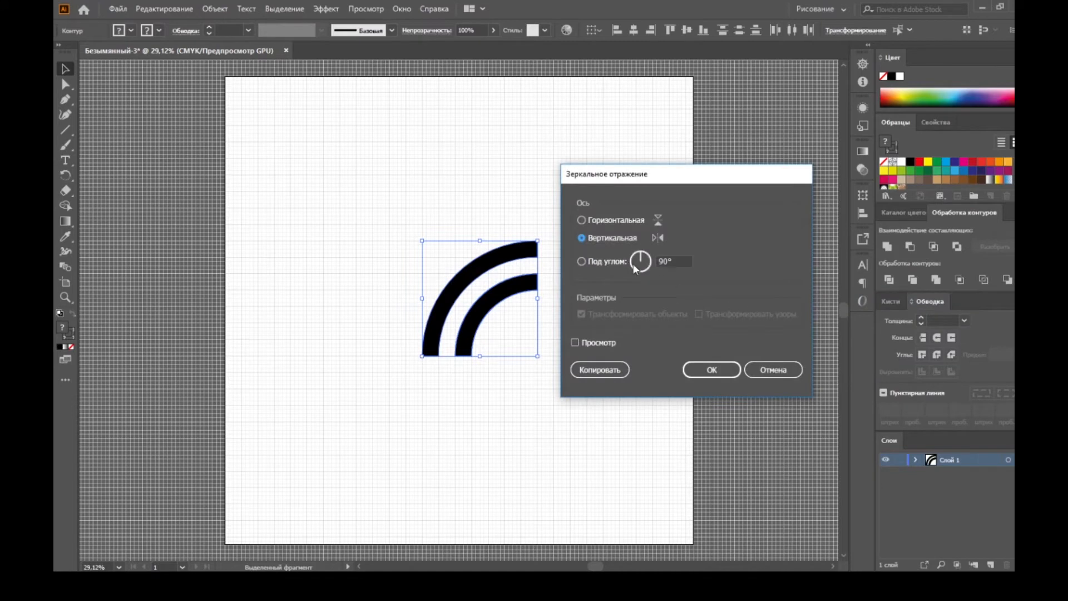
click(600, 369)
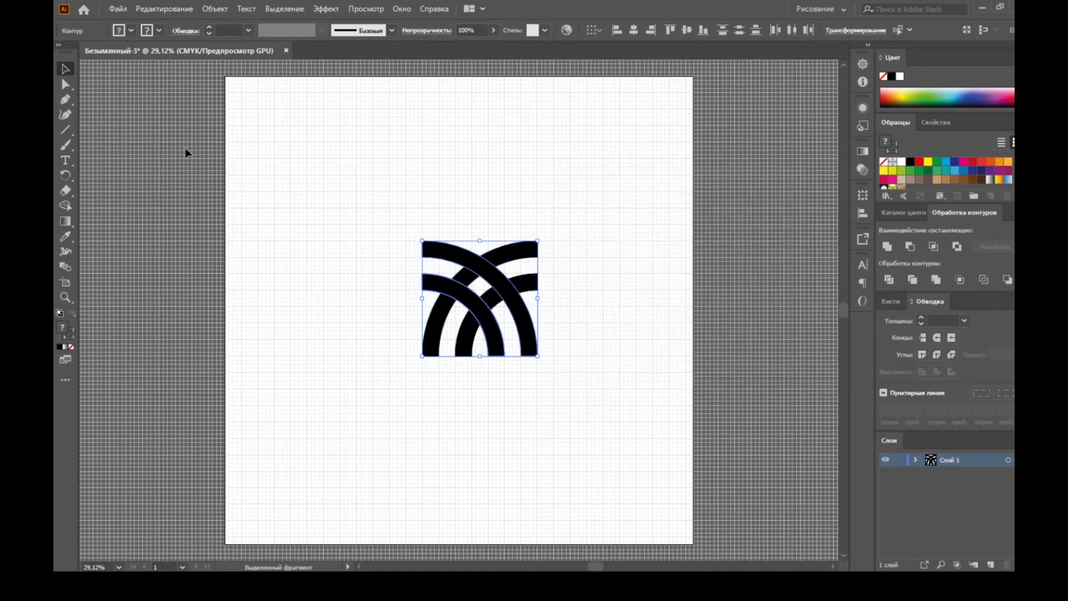
drag(485, 337, 423, 341)
Create a horizontal-axis mirrored copy of both arc pairs and shift it straight up so the arcs interlace into a symmetric four-pointed ornament
drag(543, 395, 374, 270)
right_click(476, 325)
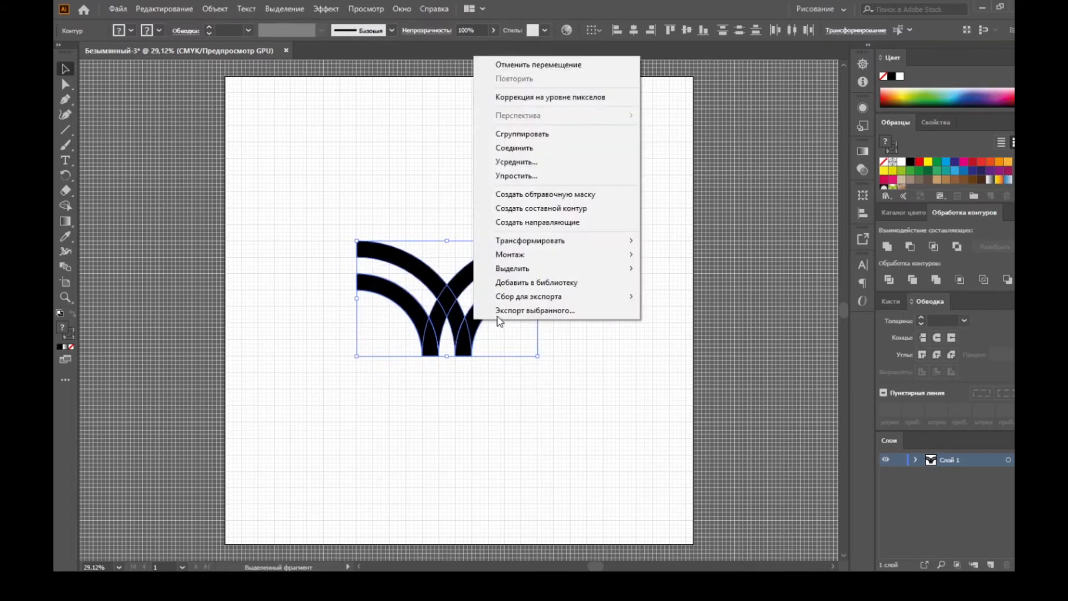
mouse_move(533, 242)
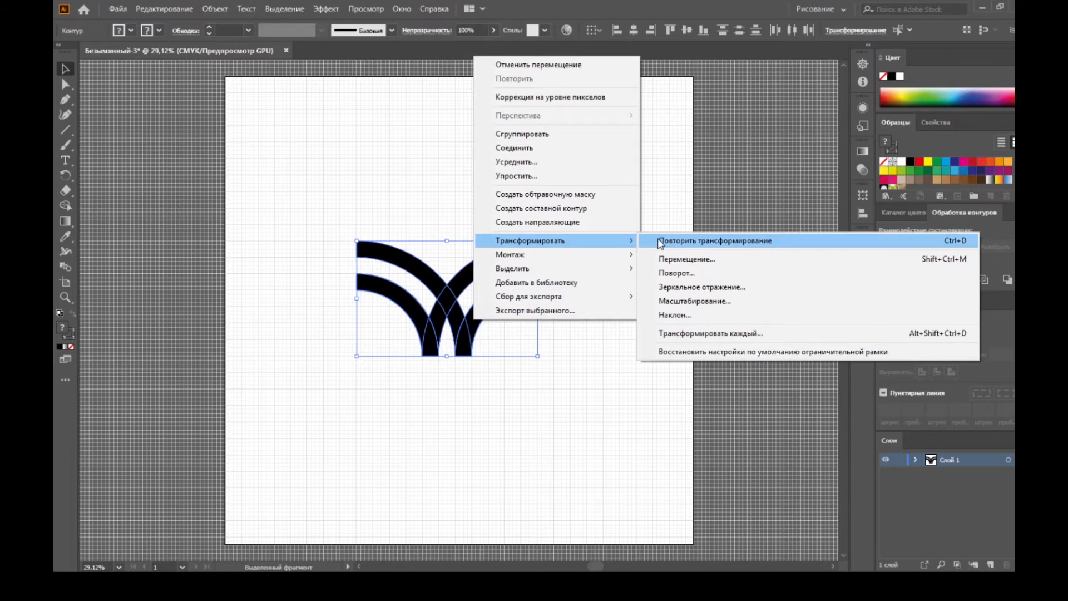
click(702, 287)
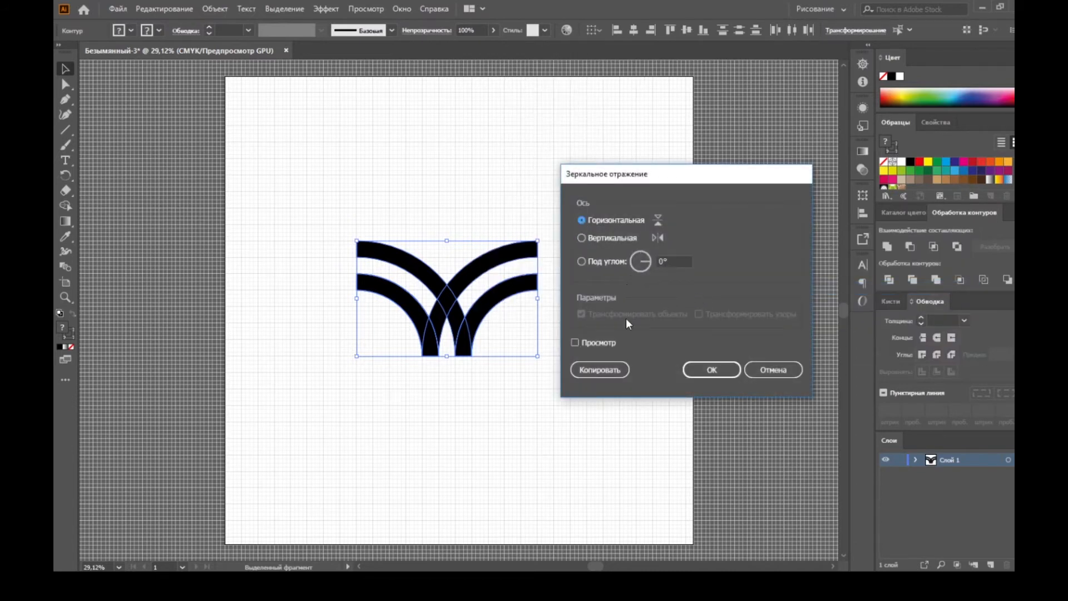
click(599, 369)
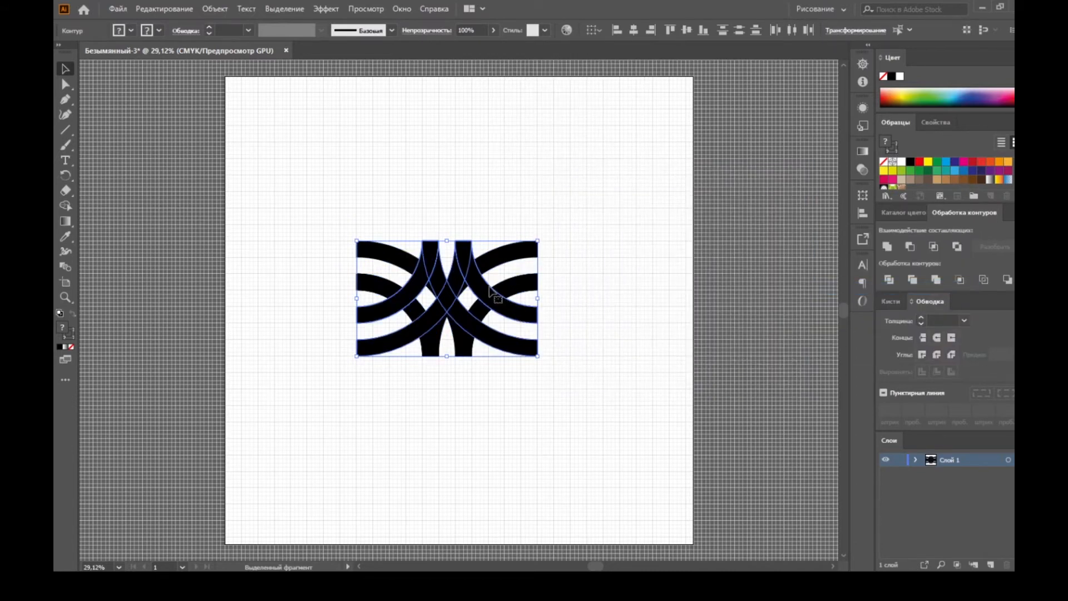
drag(489, 285, 489, 223)
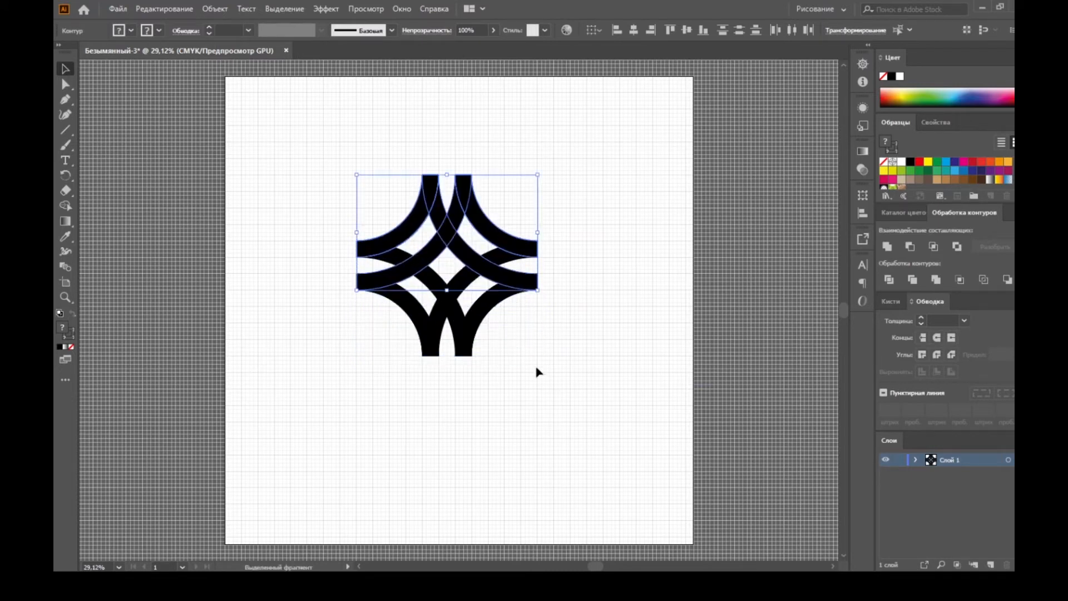
click(530, 384)
Select the whole ornament, switch to a black fill without stroke, and merge the upper-left outer arc with its left tip using Shape Builder
scroll(464, 205, up, 2)
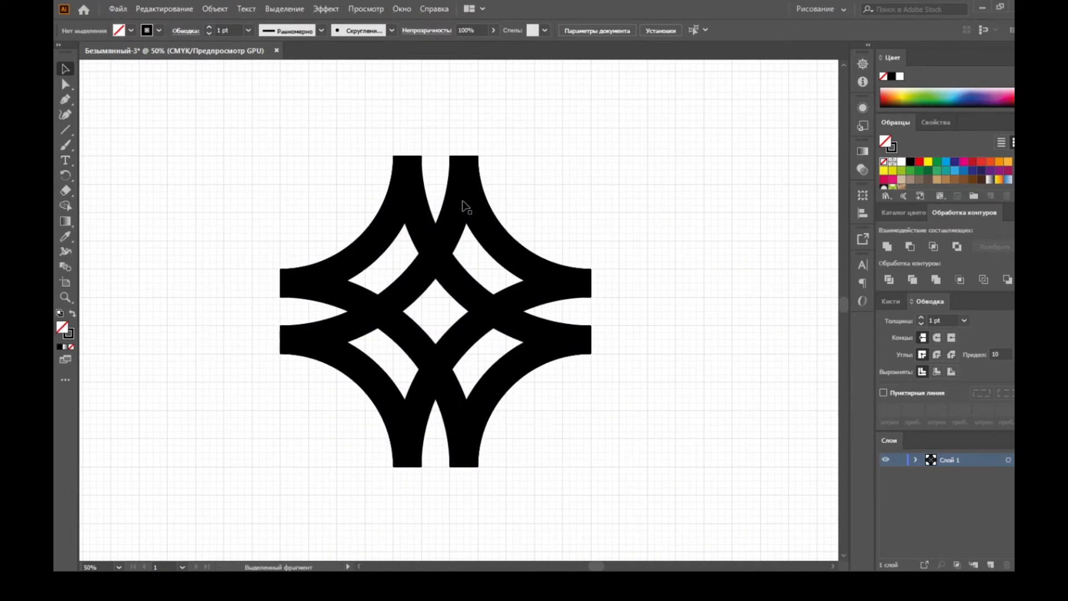
drag(241, 135, 630, 484)
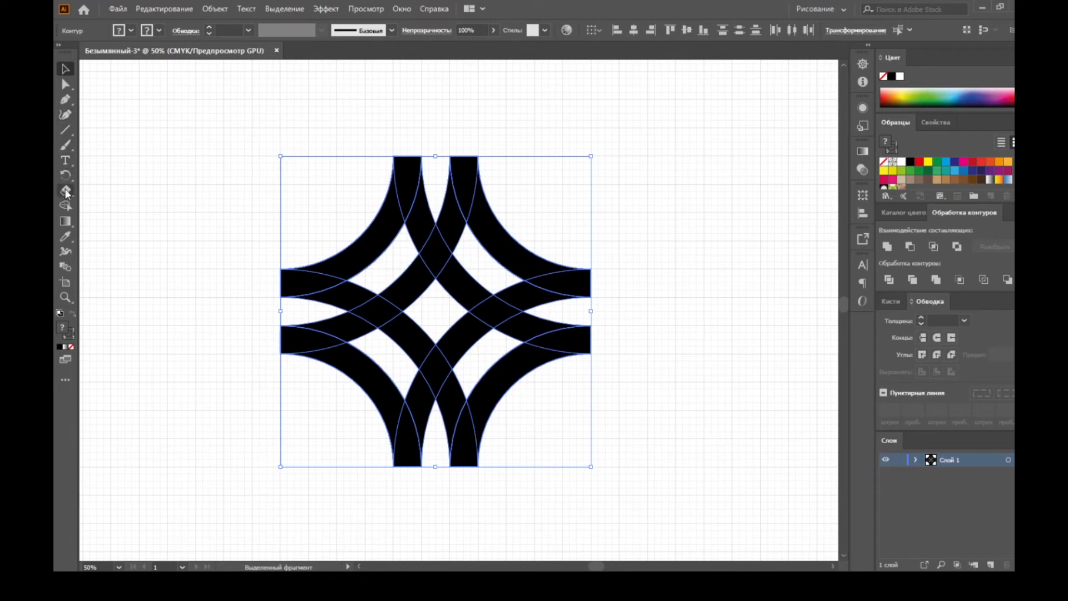
click(70, 210)
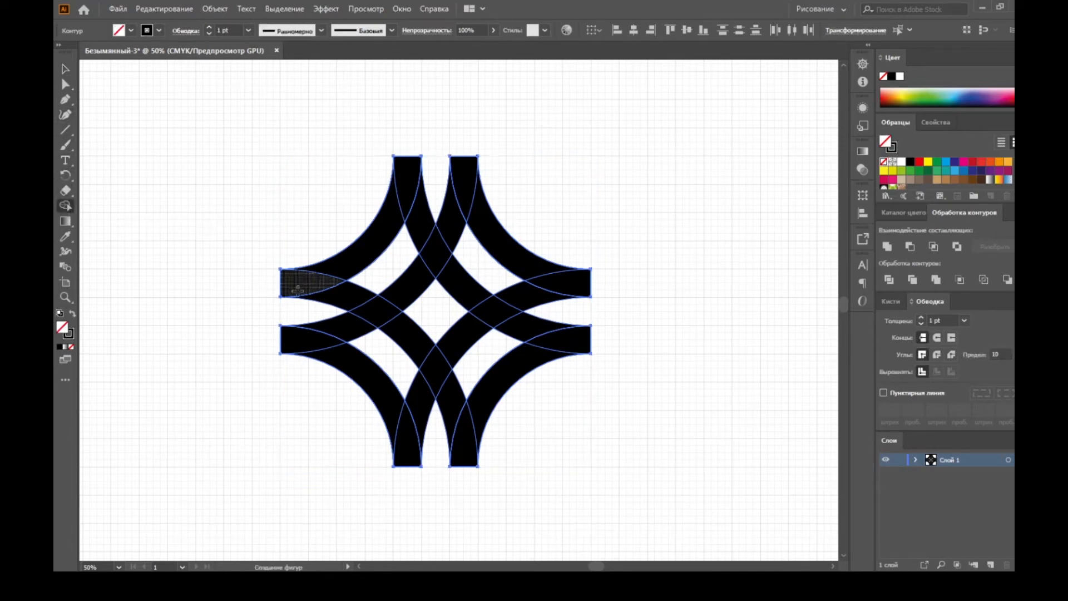
drag(301, 289, 356, 267)
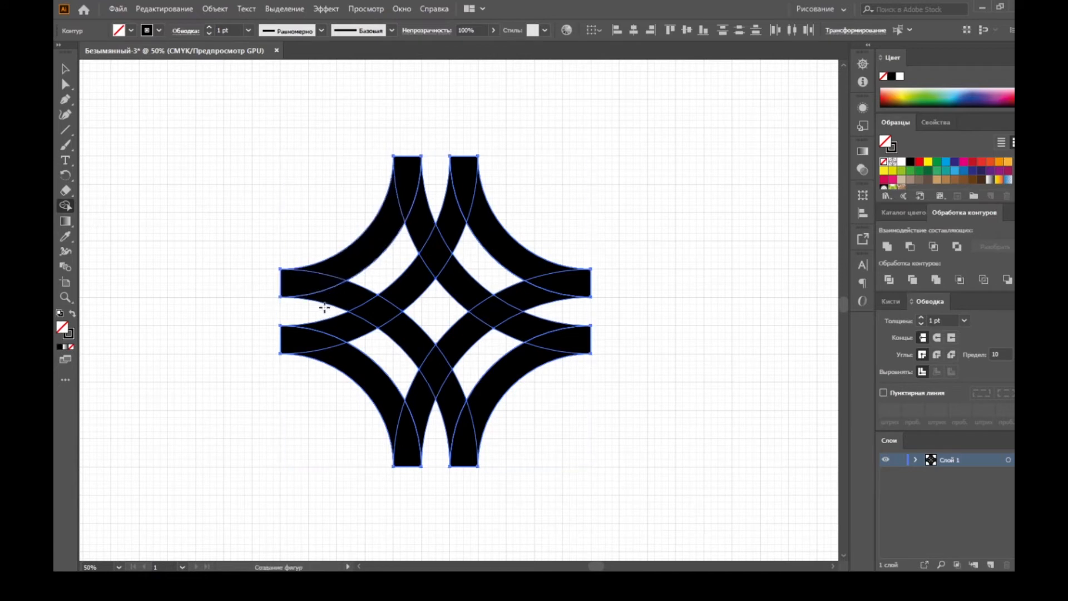
click(73, 315)
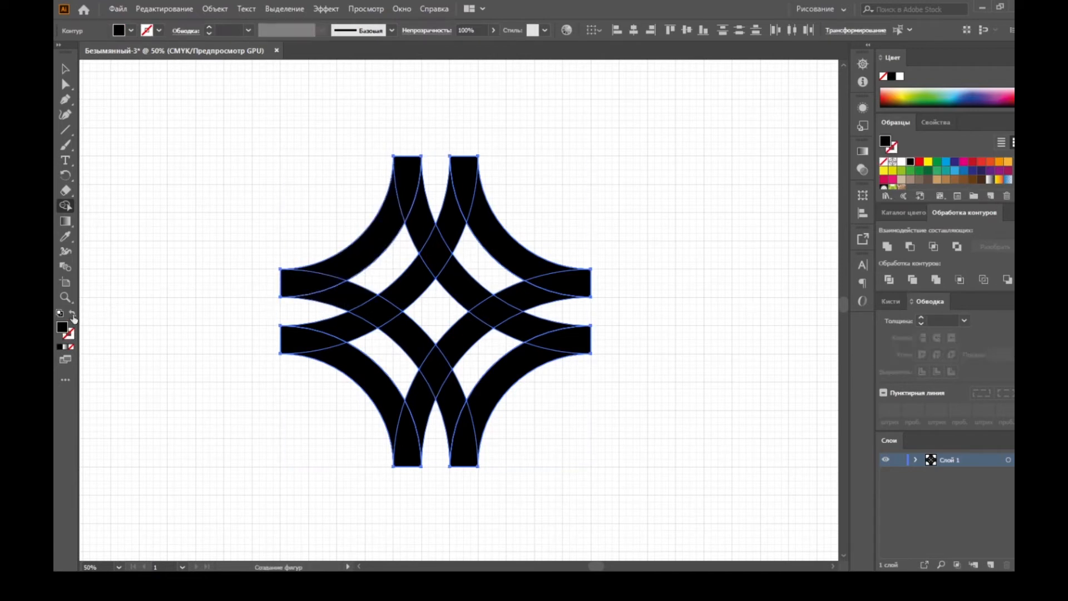
drag(289, 284, 344, 265)
Merge the inner arc pieces with Shape Builder so the left strand passes over the left crossing and the top strand over the top crossing
mouse_move(309, 341)
mouse_down()
mouse_move(365, 318)
mouse_move(446, 237)
mouse_up()
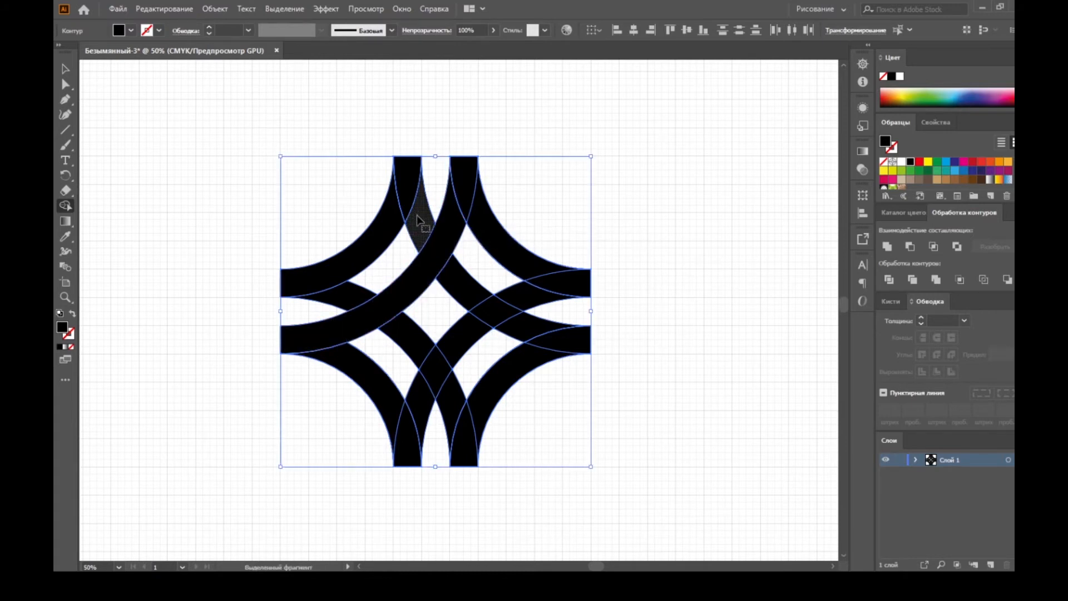
key(ctrl+z)
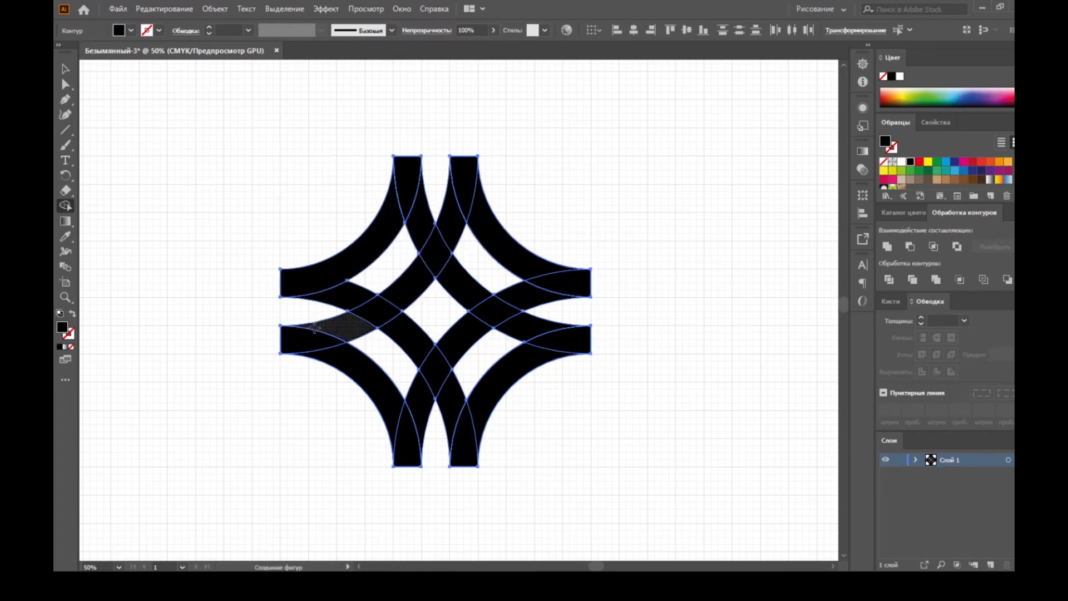
mouse_move(315, 337)
mouse_down()
mouse_move(404, 289)
mouse_move(433, 250)
mouse_up()
mouse_move(414, 186)
mouse_down()
mouse_move(444, 269)
mouse_move(469, 300)
mouse_move(529, 326)
mouse_up()
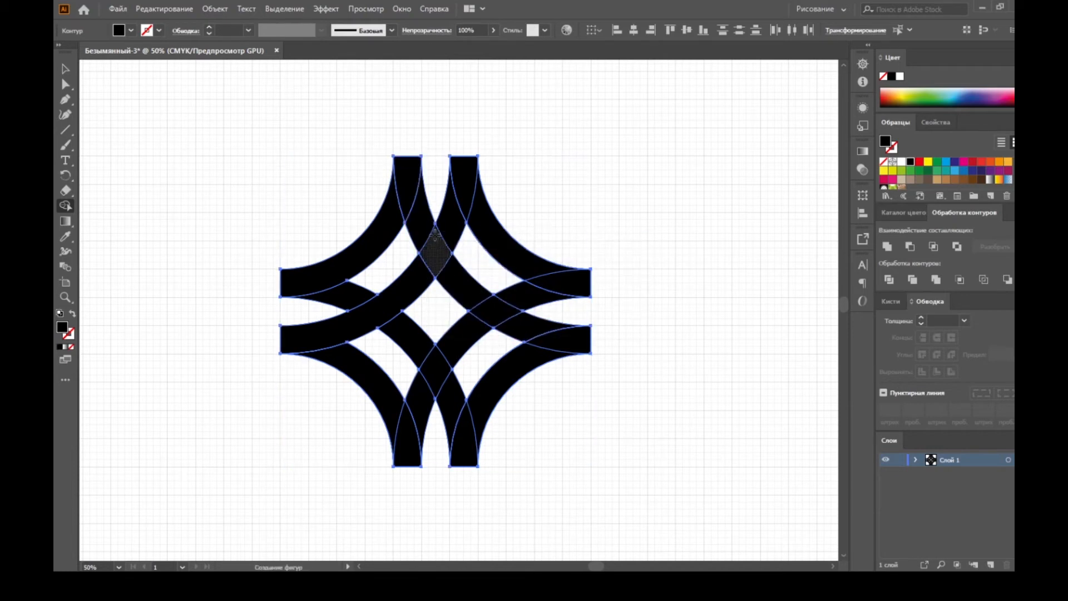
drag(437, 248, 463, 281)
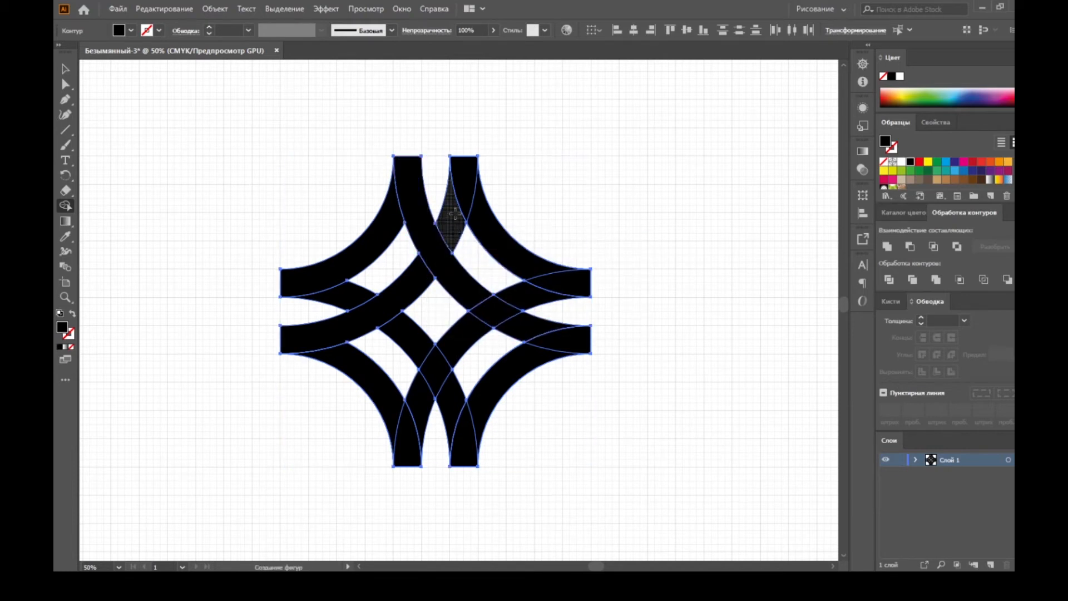
Merge the upper-right and lower-right outer arcs with their tips, and the right inner strand so it passes over the right crossing
drag(463, 182, 490, 235)
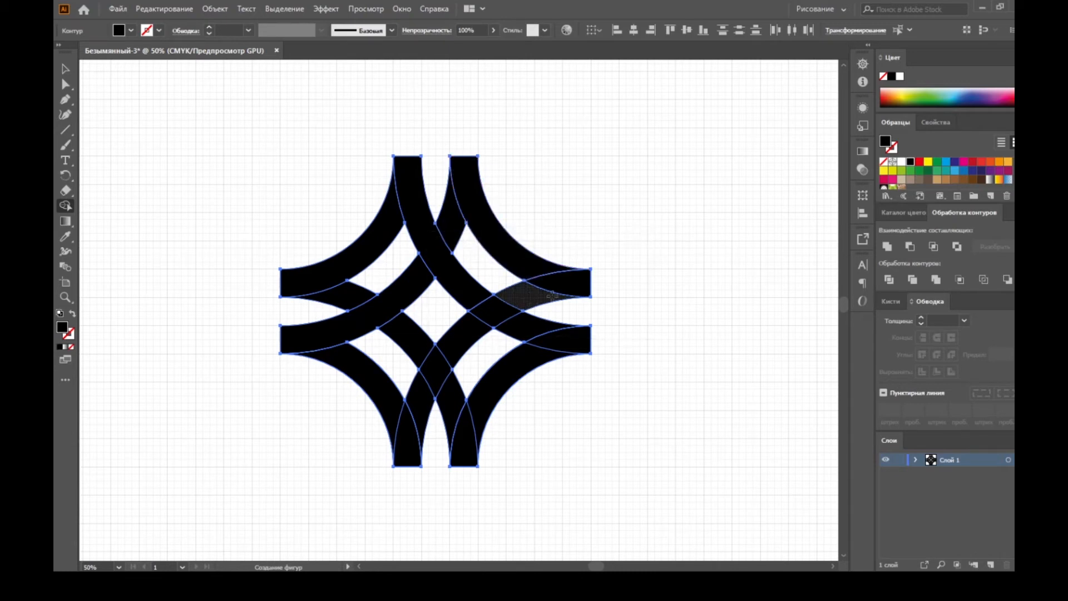
mouse_move(565, 288)
mouse_down()
mouse_move(512, 306)
mouse_move(446, 356)
mouse_up()
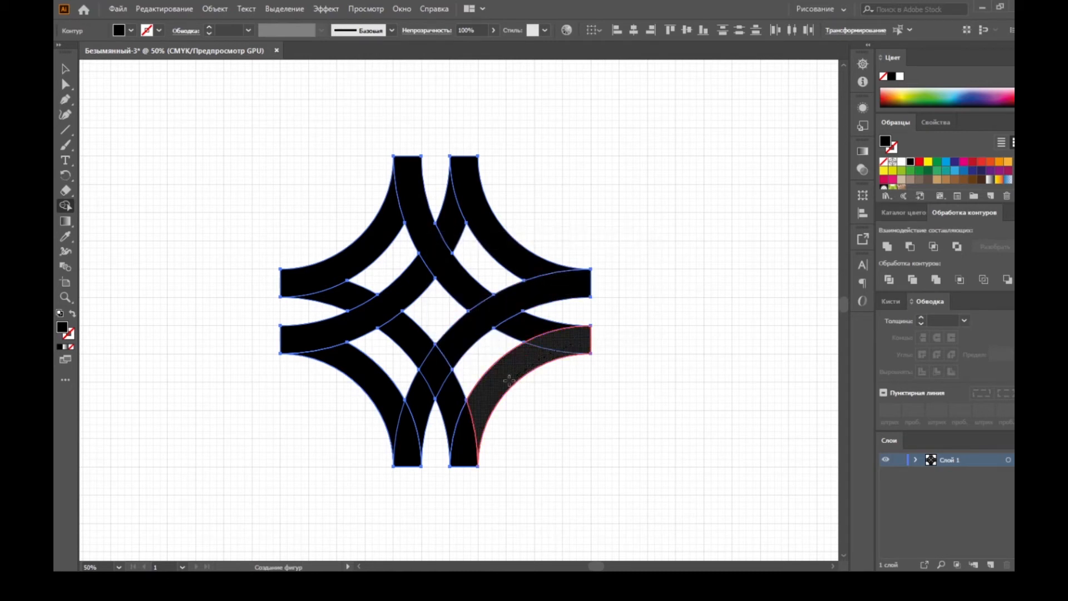
drag(509, 380, 504, 380)
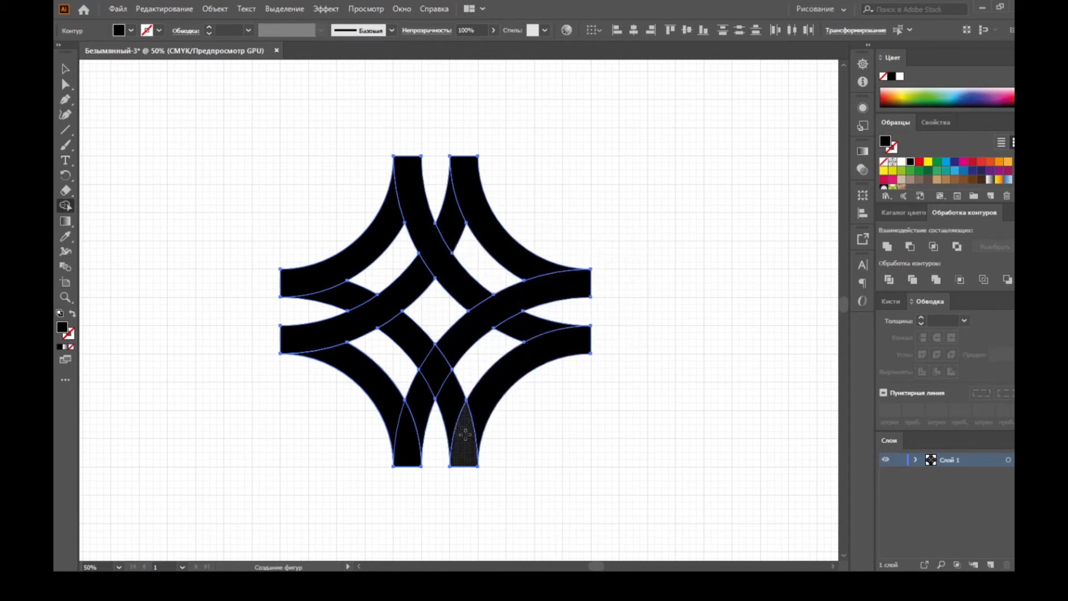
Merge the bottom inner strand so it passes over the bottom crossing, and merge the lower-left outer arc with its bottom tip
drag(465, 434, 423, 362)
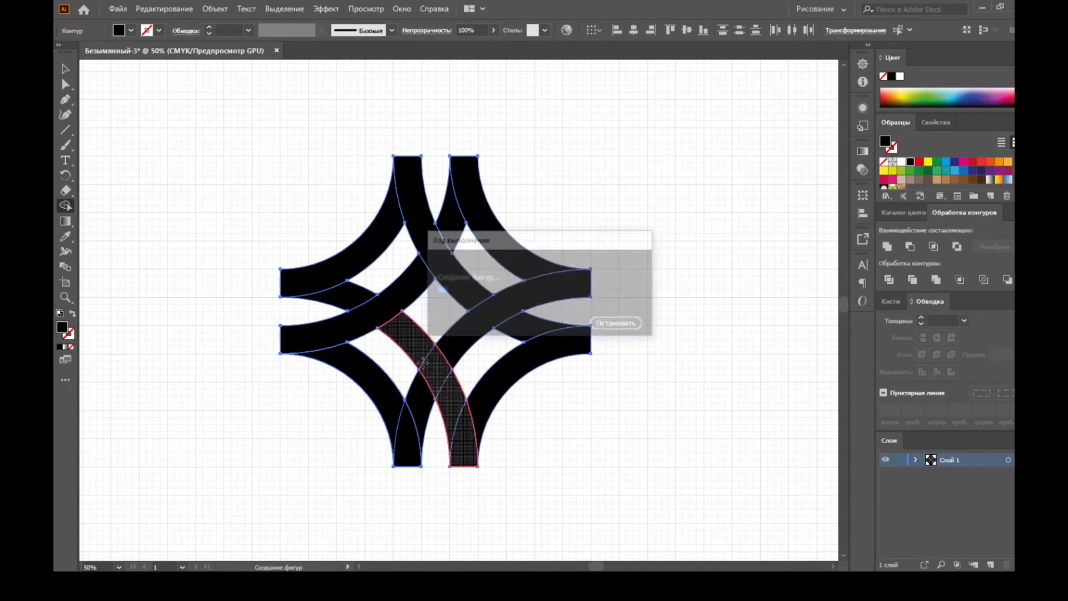
drag(412, 445, 392, 401)
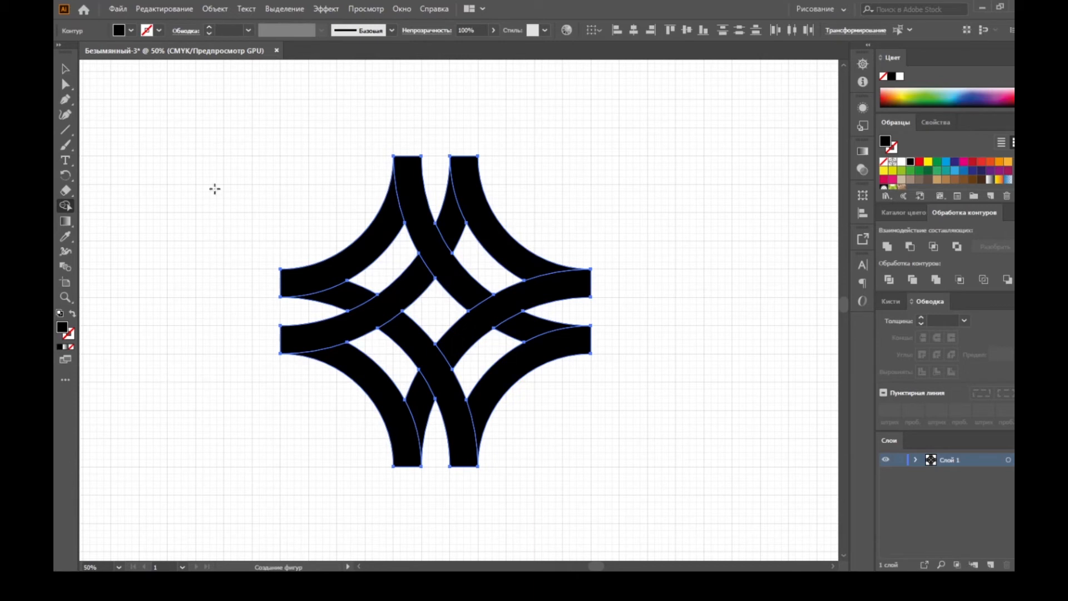
drag(218, 141, 435, 318)
drag(568, 398, 567, 401)
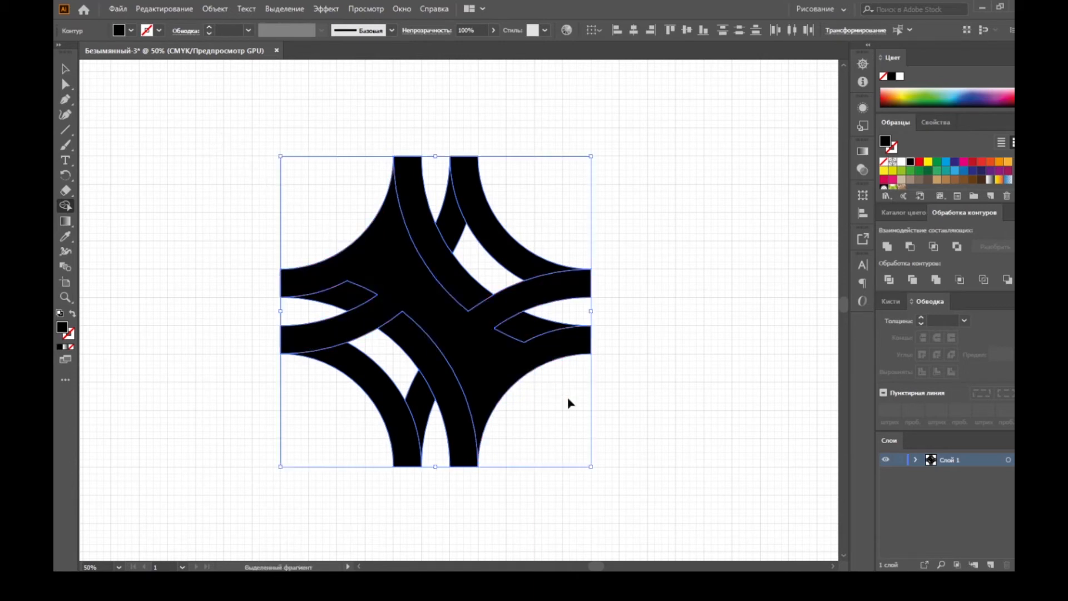
Duplicate the whole interlaced ornament into the artboard's lower-right corner
click(66, 70)
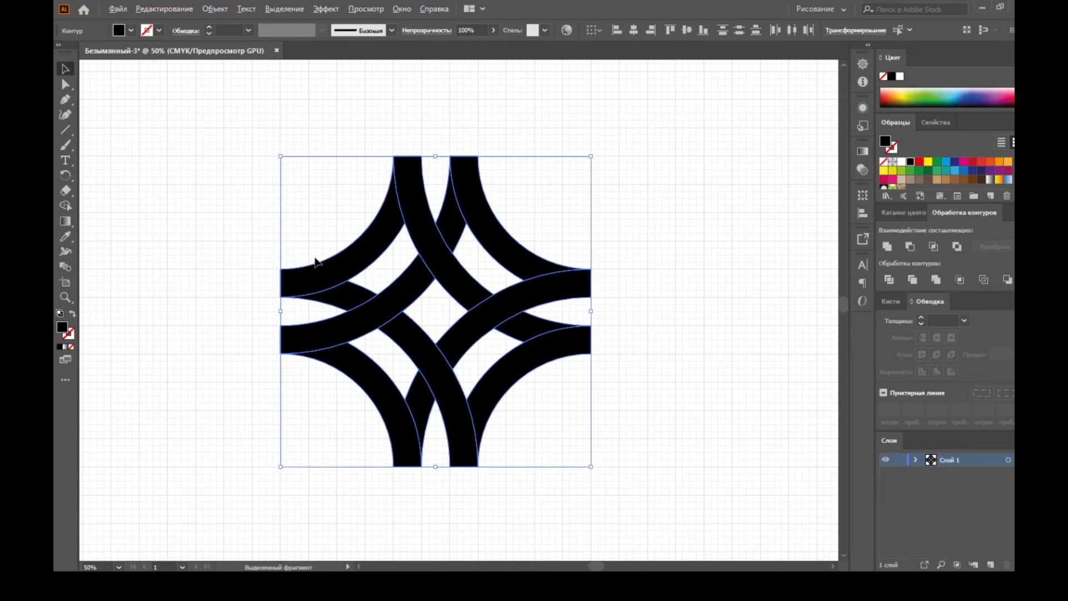
scroll(317, 262, down, 2)
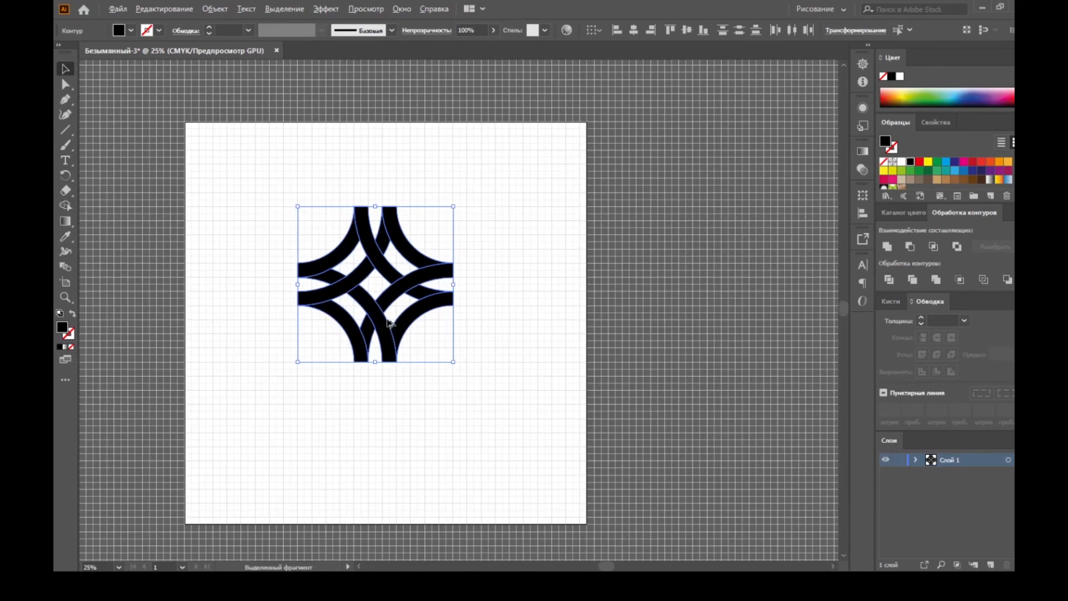
drag(390, 322, 522, 483)
Recolor the original ornament's lower-left arc pair, including the strand segment beyond the left crossing, with a medium grey fill
scroll(389, 301, up, 3)
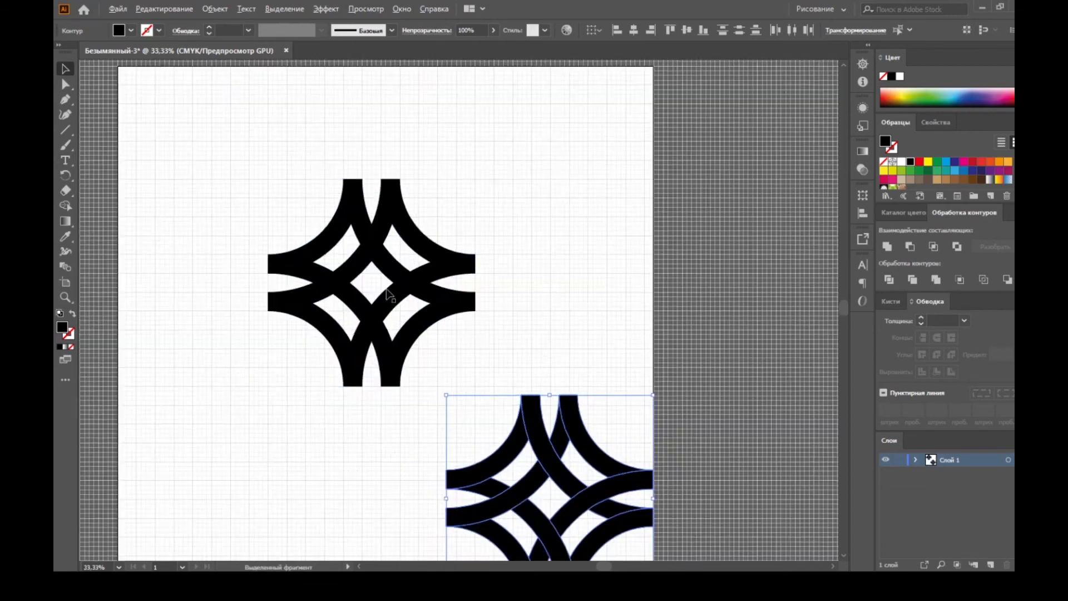
scroll(365, 282, down, 1)
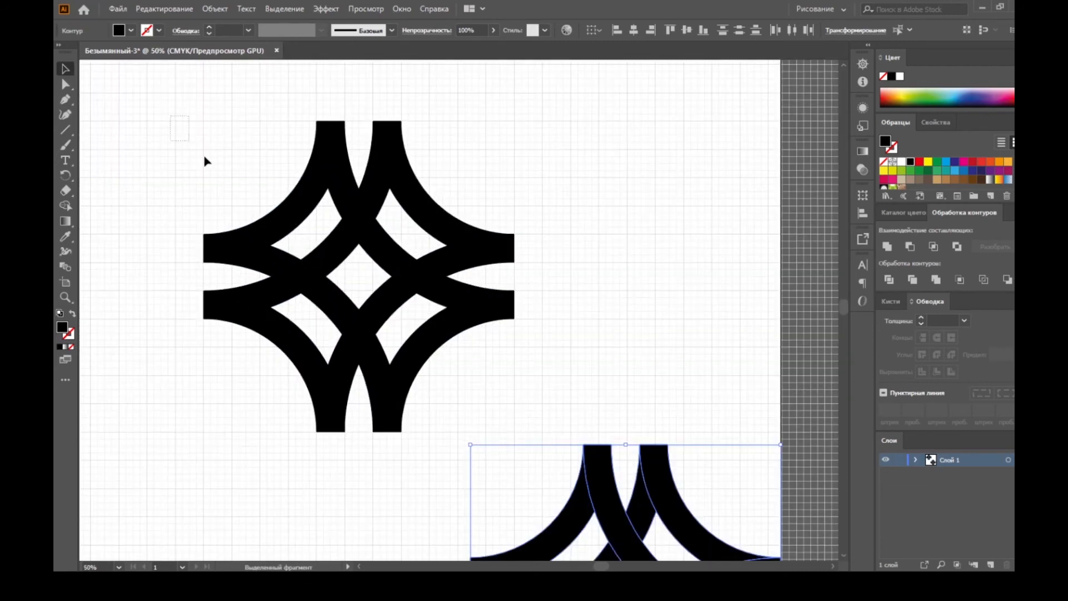
drag(206, 162, 515, 408)
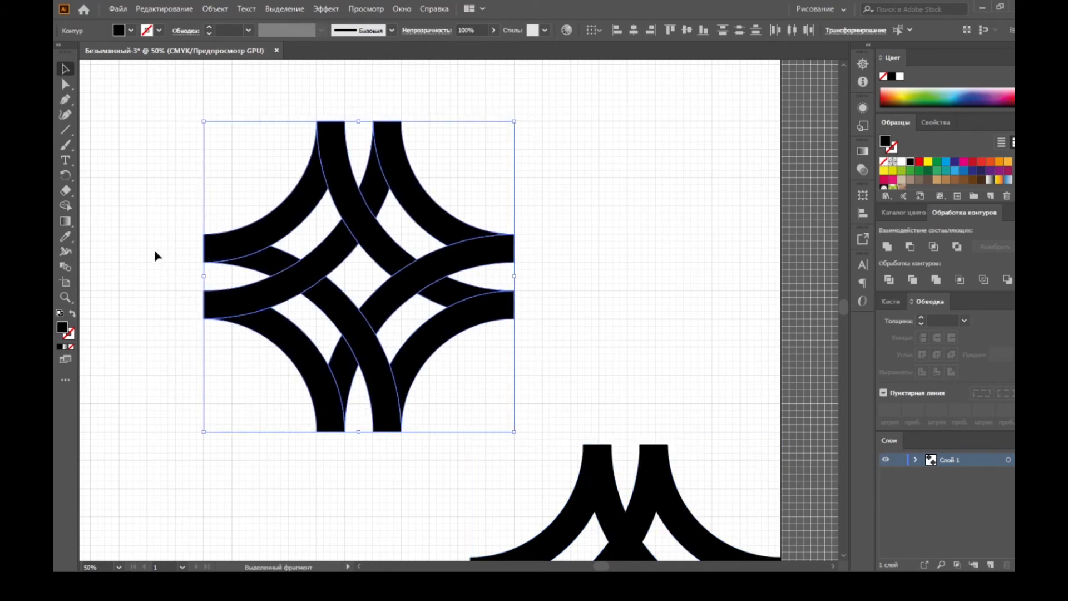
click(302, 360)
shift+click(333, 295)
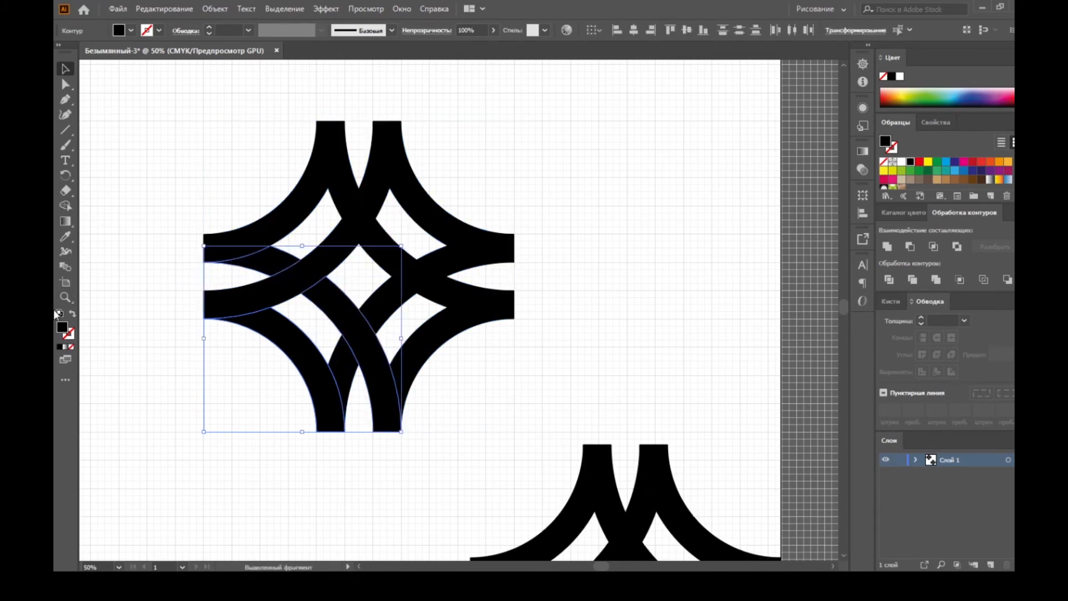
double_click(65, 333)
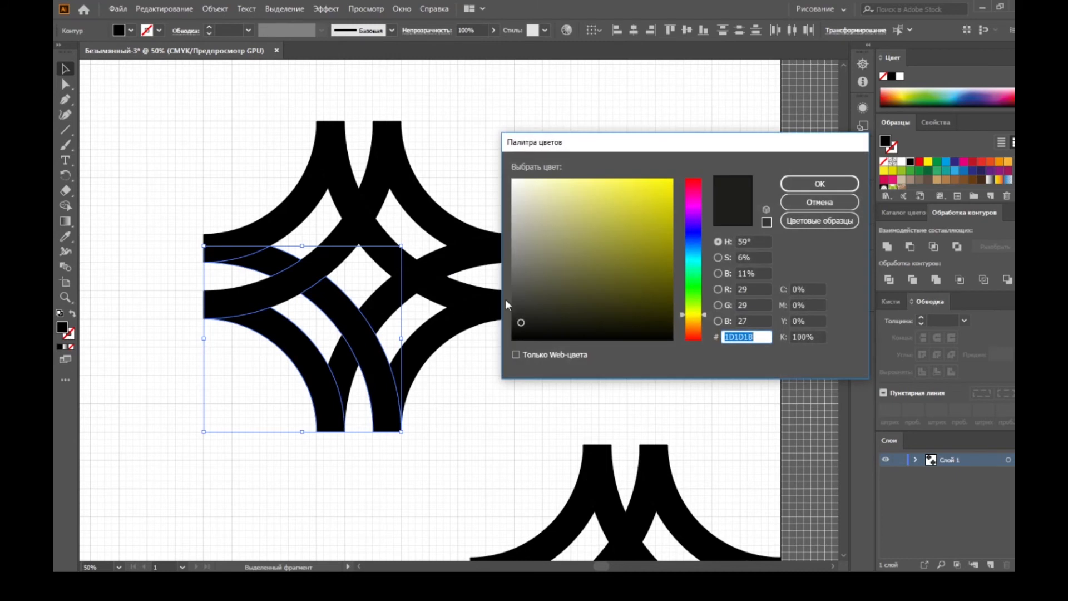
drag(516, 296, 513, 262)
key(Return)
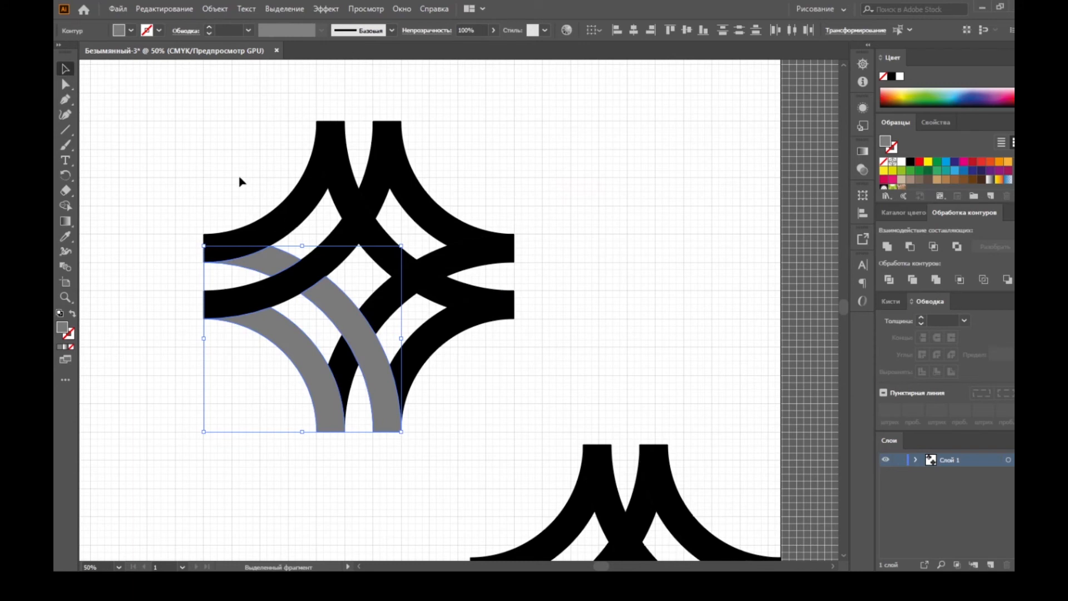
Set the fill of the upper-left arc pair, including its segment beyond the top crossing, to grey 666663
click(302, 203)
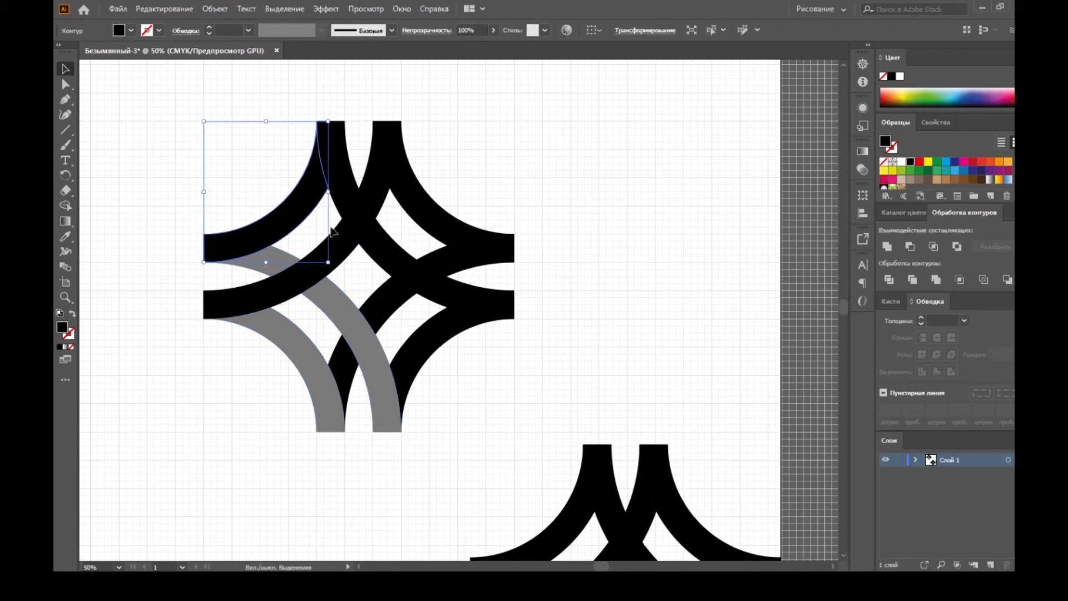
shift+click(374, 207)
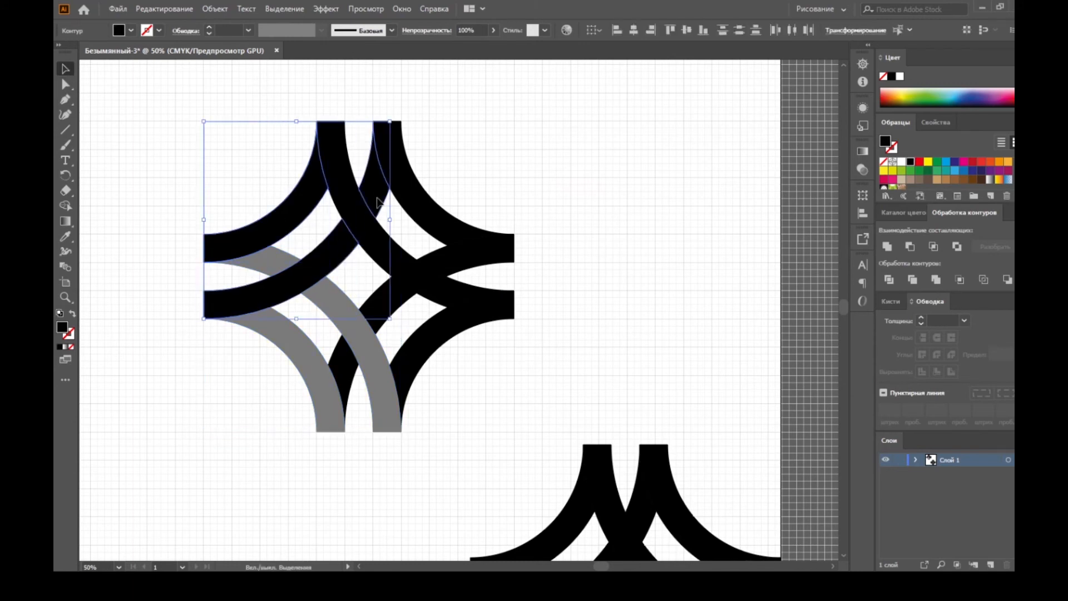
double_click(65, 332)
drag(538, 275, 516, 275)
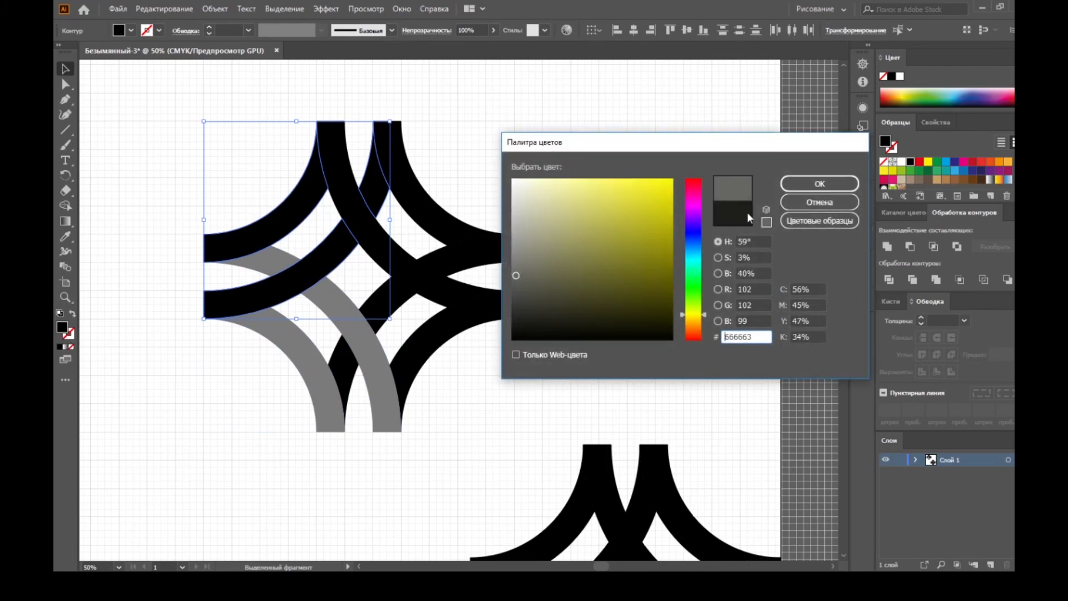
click(820, 184)
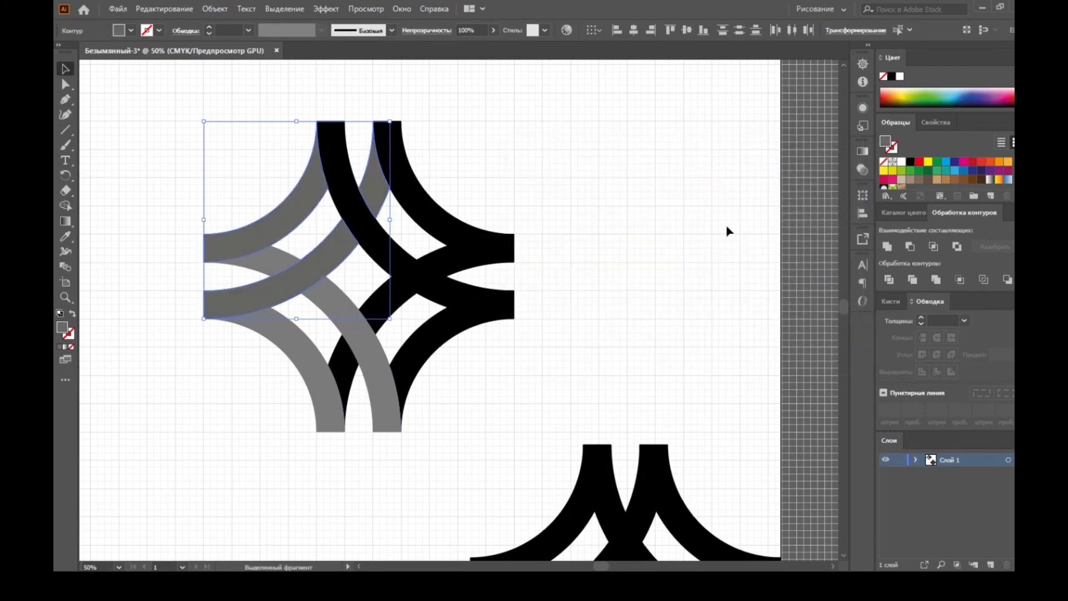
Set the fill of the upper-right arc pair, including its segment beyond the right crossing, to dark grey 3F3F3E
click(445, 228)
shift+click(430, 296)
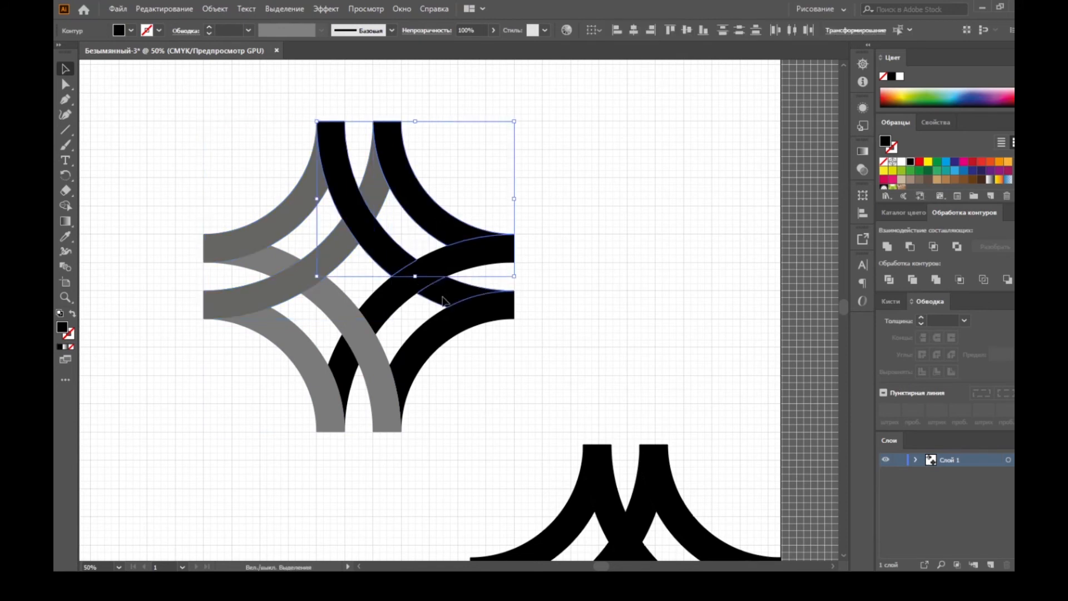
shift+click(443, 300)
double_click(63, 328)
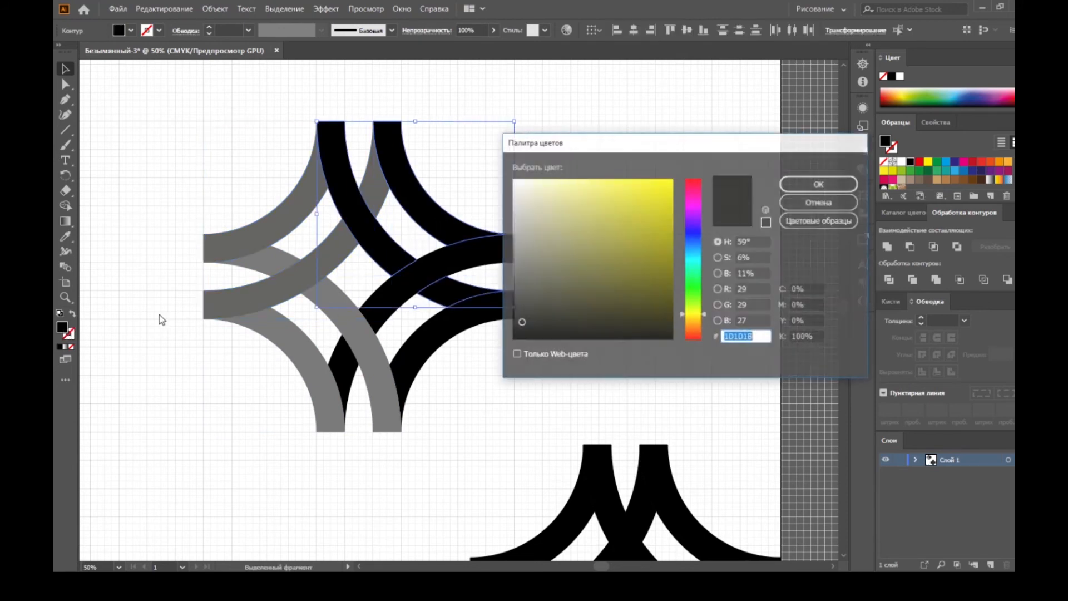
drag(516, 303, 515, 300)
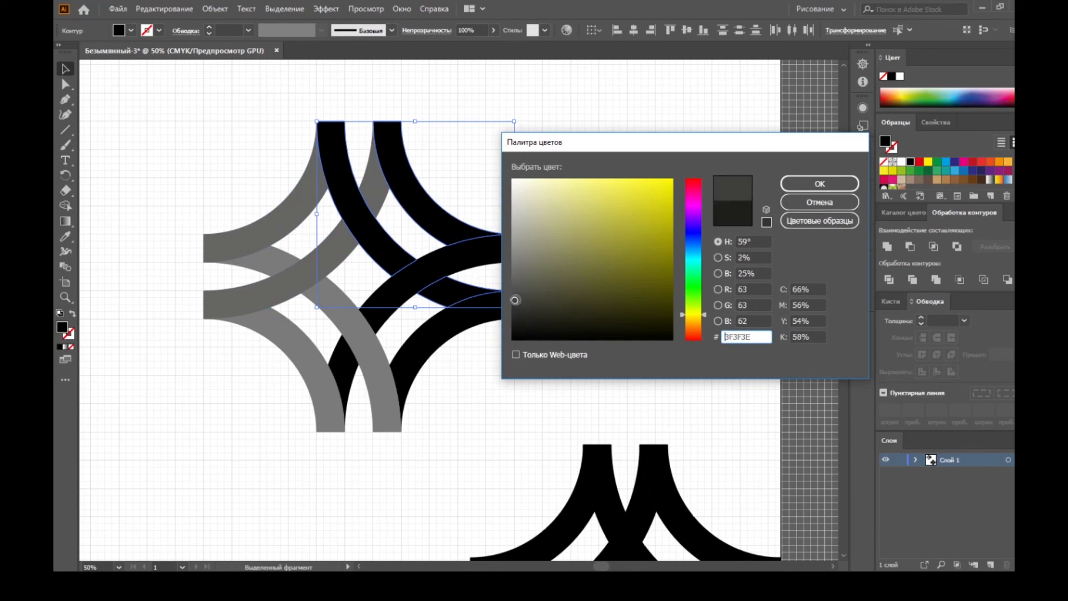
click(809, 184)
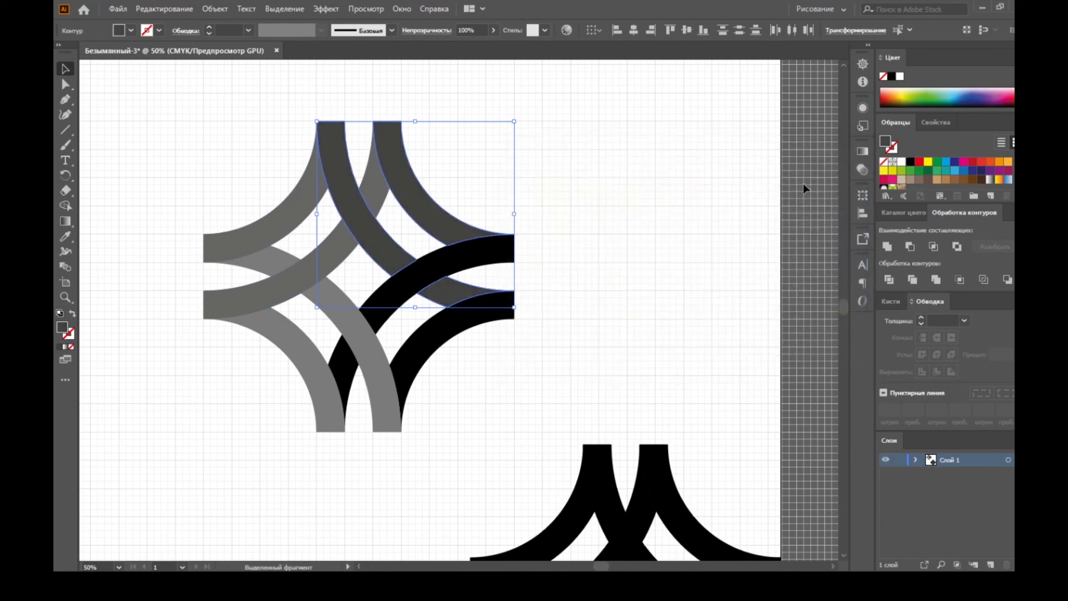
Fill the lower-right arc pair, including its segment beyond the bottom crossing, with a near-black grey and select the whole recolored ornament
click(433, 345)
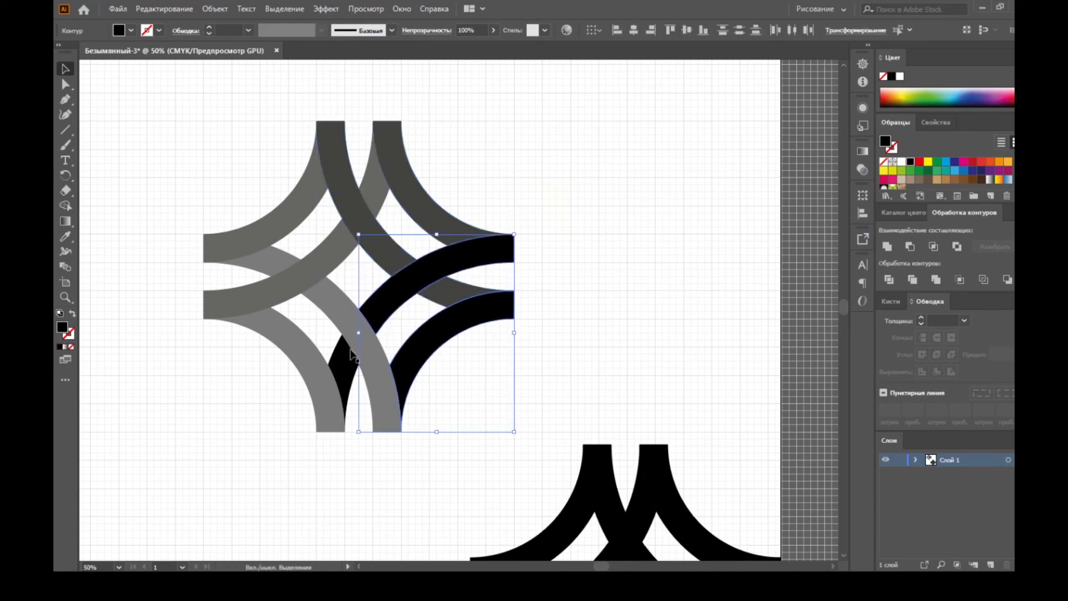
shift+click(351, 355)
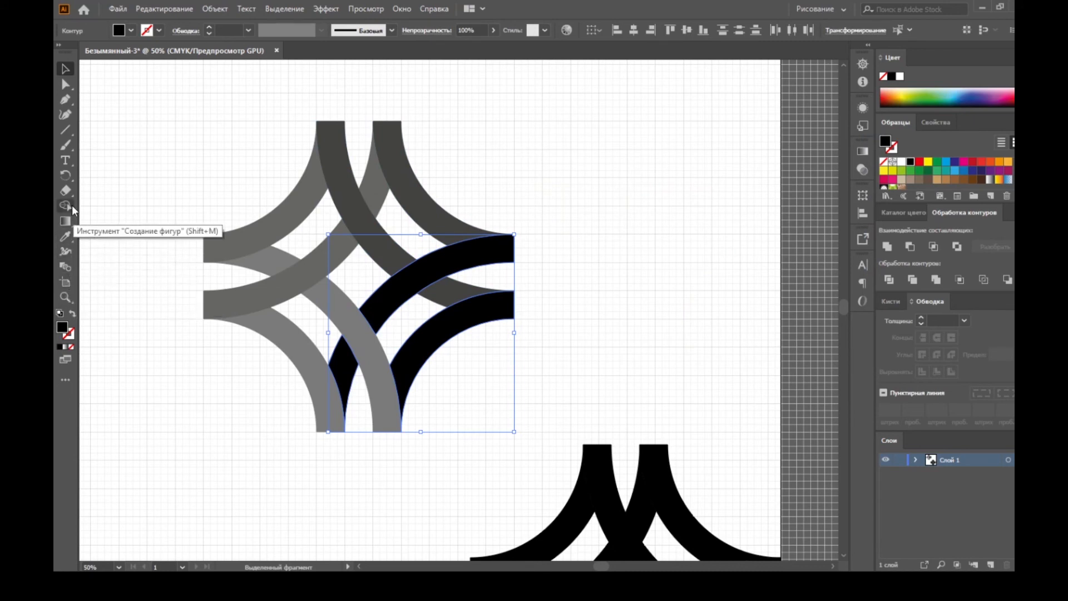
double_click(62, 328)
drag(522, 317, 513, 309)
click(789, 185)
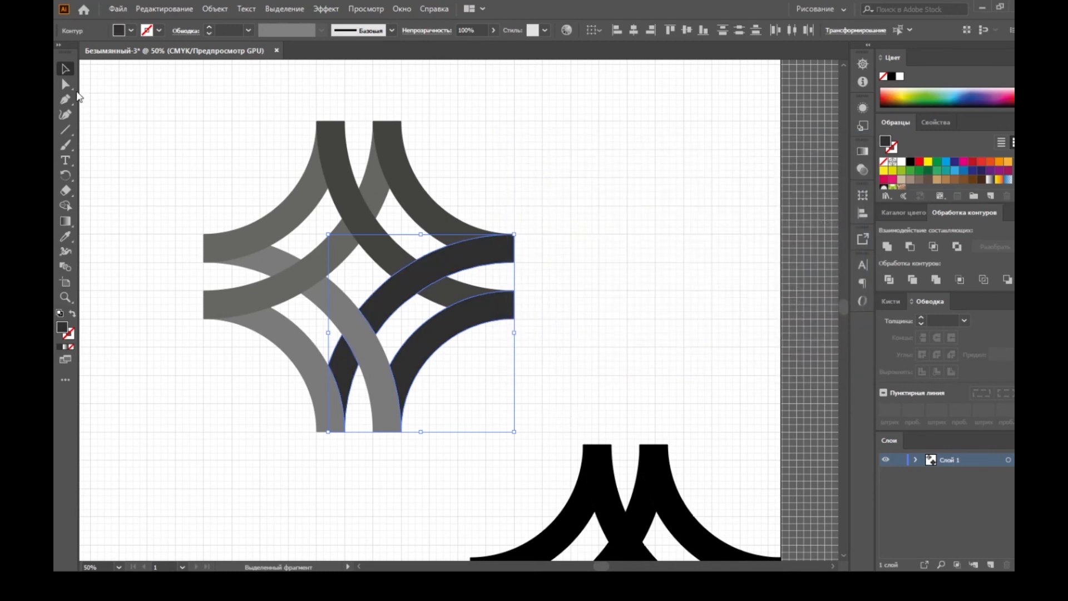
drag(201, 149, 551, 411)
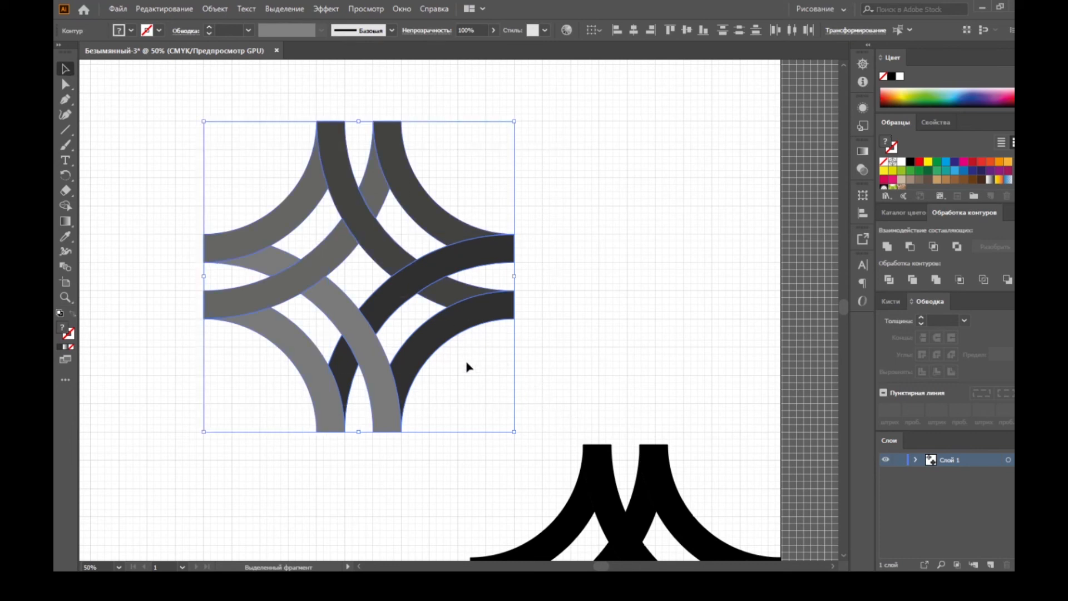
Select the entire black copy of the ornament below the grey one and delete it
drag(421, 333, 305, 273)
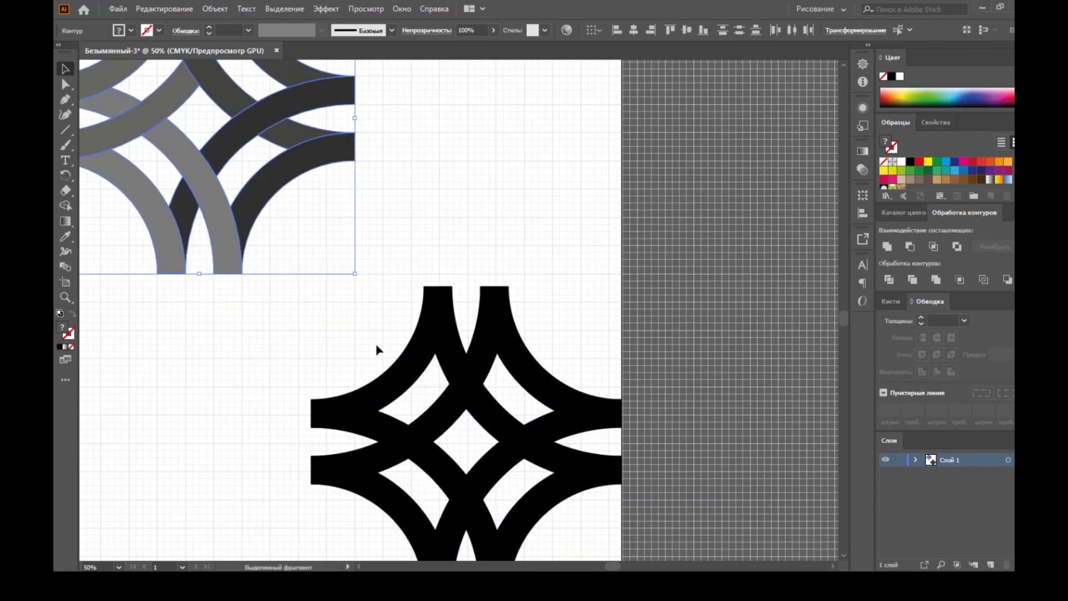
drag(377, 343, 616, 539)
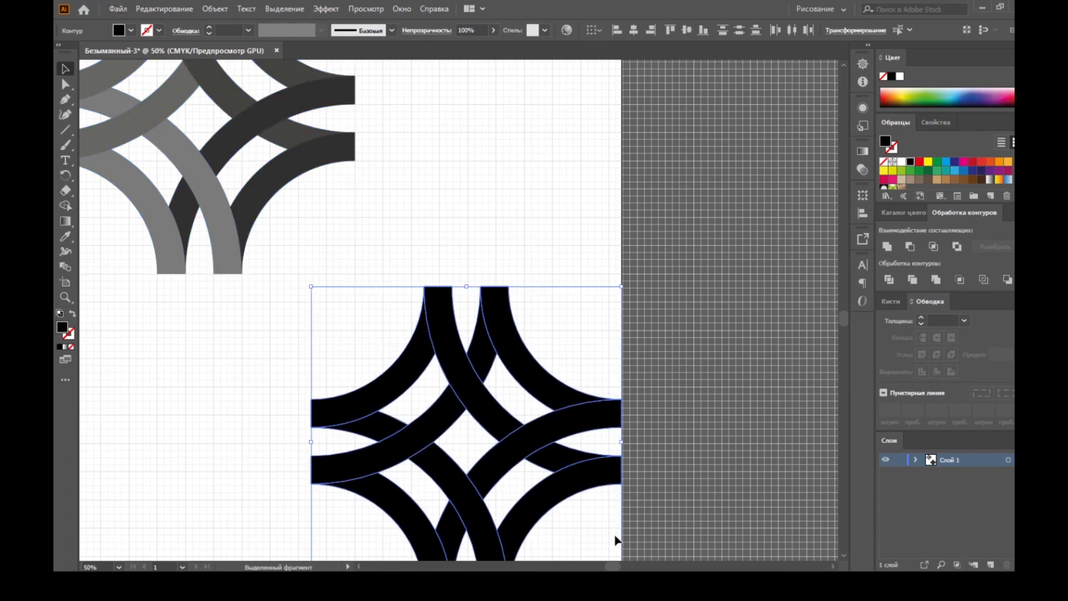
key(Delete)
Hide the document grid so the grey ornament stands on a plain white artboard
scroll(581, 447, down, 1)
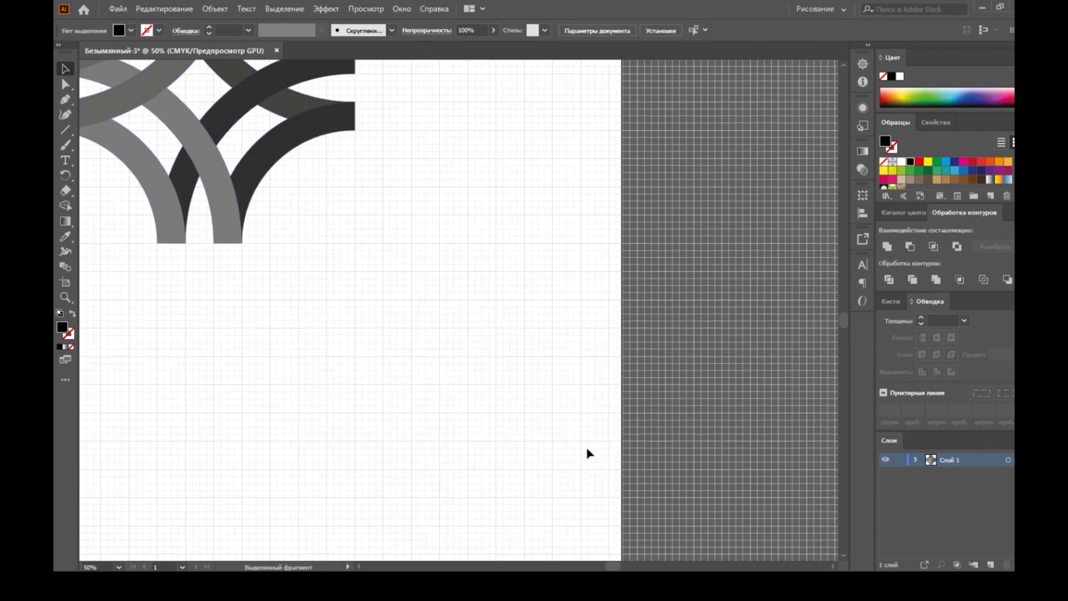
scroll(377, 428, up, 2)
scroll(388, 427, down, 5)
scroll(287, 299, up, 3)
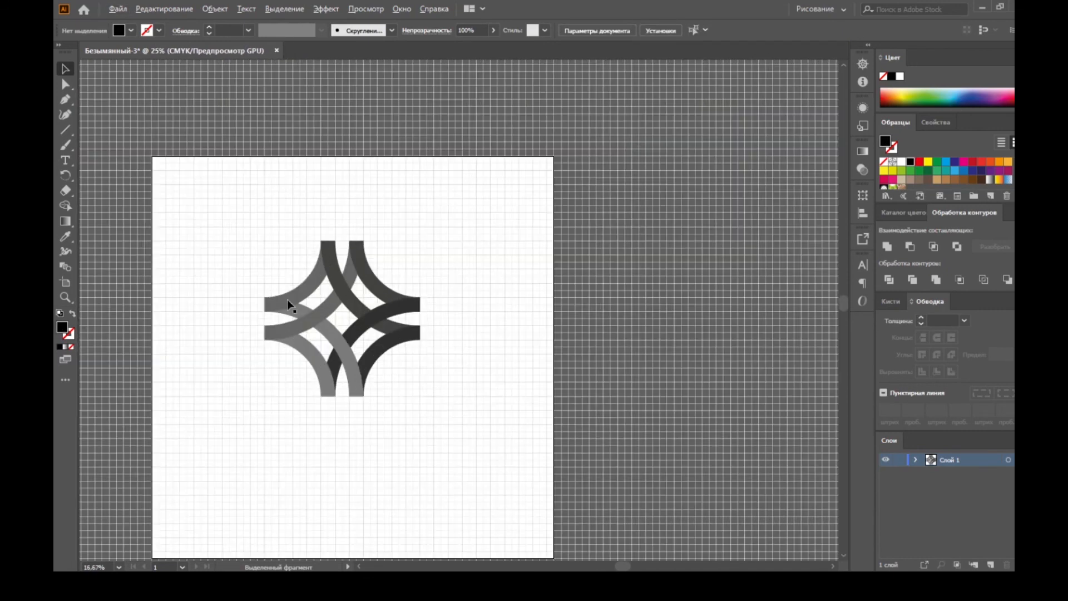
right_click(542, 352)
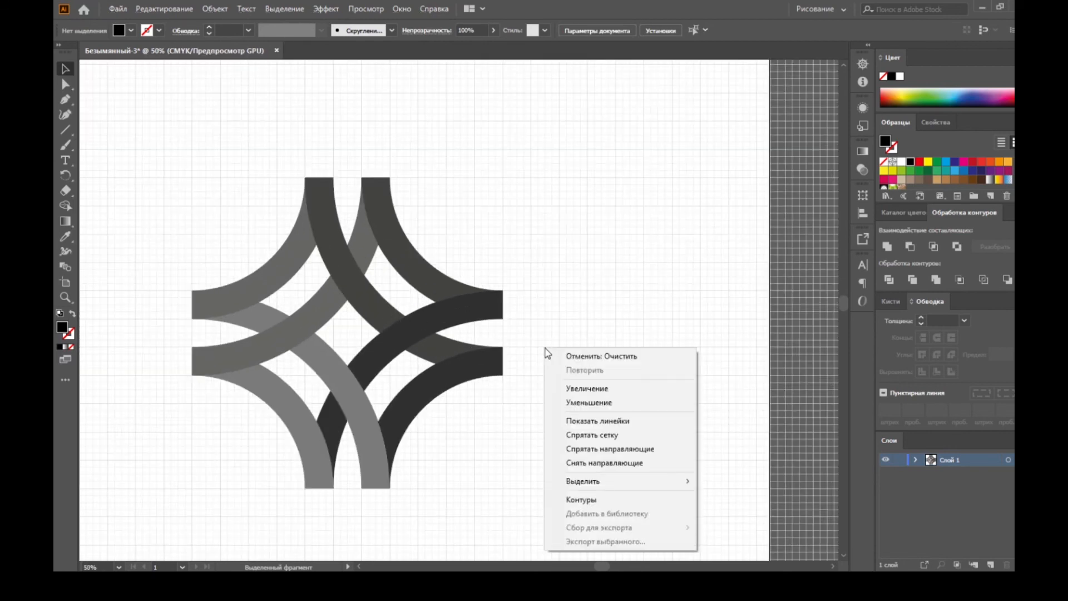
click(615, 434)
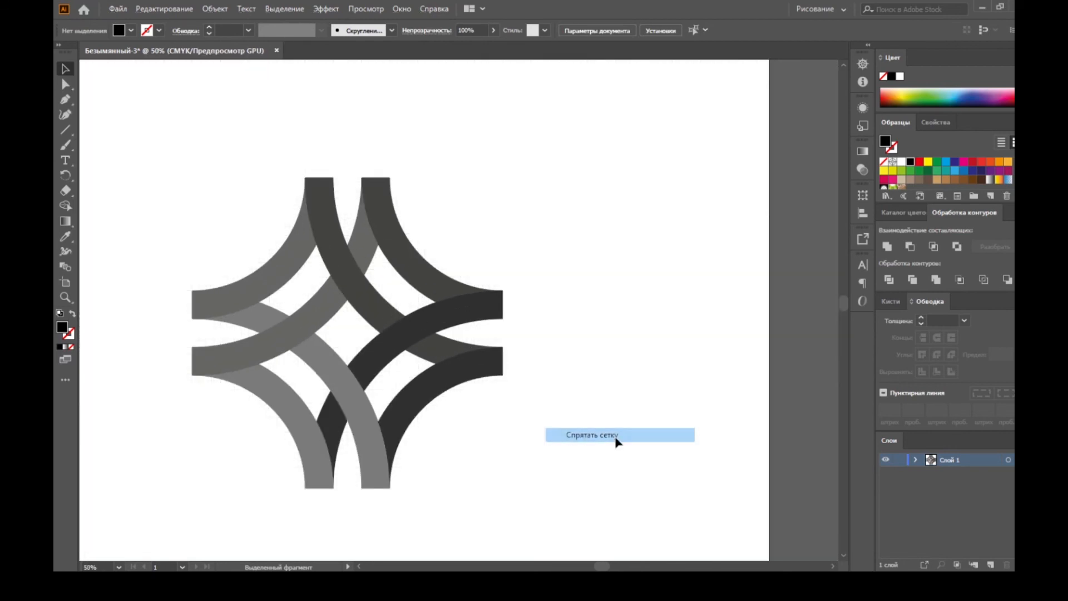
Move the whole grey ornament up and to the left, scale it proportionally about its centre to roughly half size, and deselect it
drag(536, 236, 241, 486)
drag(360, 315, 268, 269)
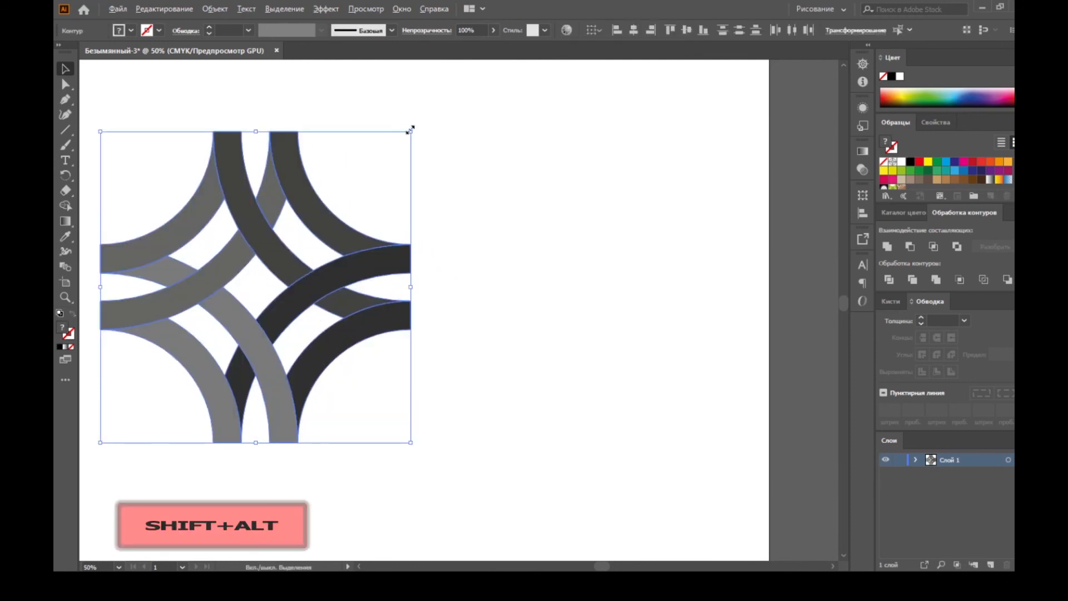
drag(409, 134, 331, 200)
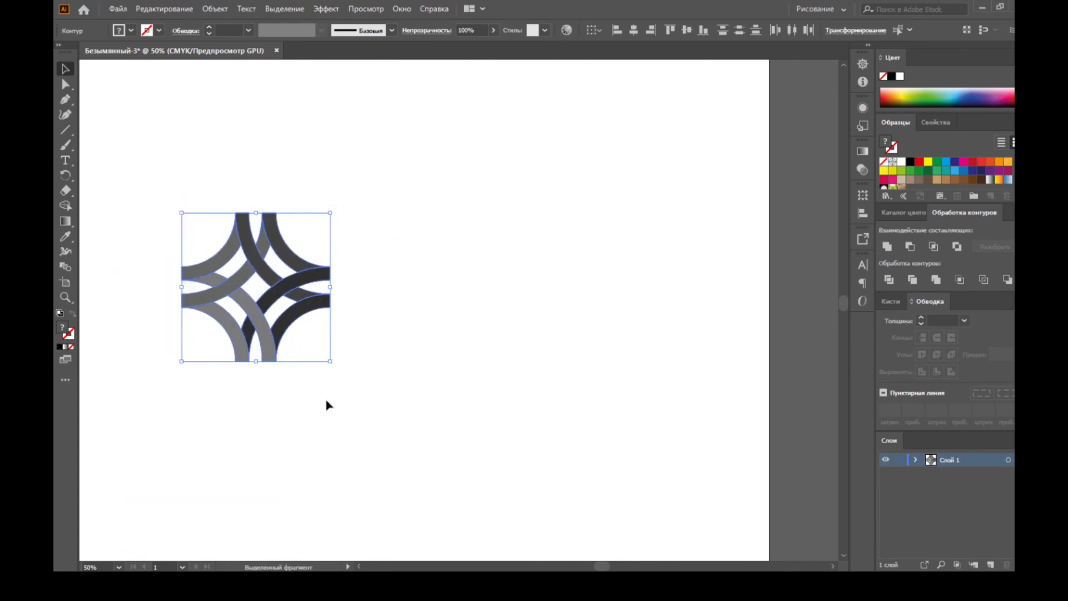
click(285, 423)
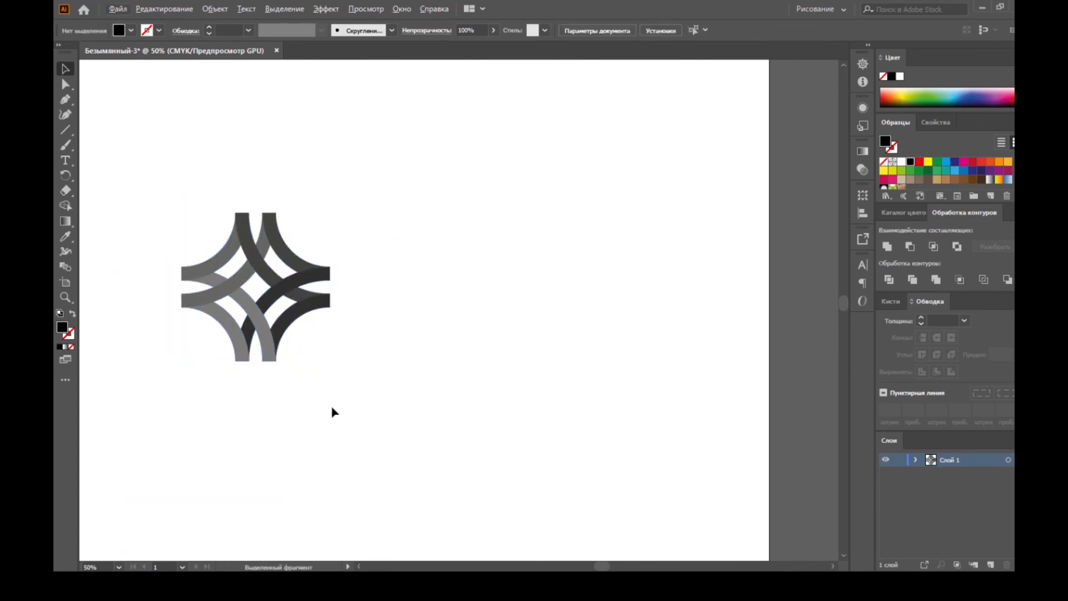
scroll(115, 269, up, 3)
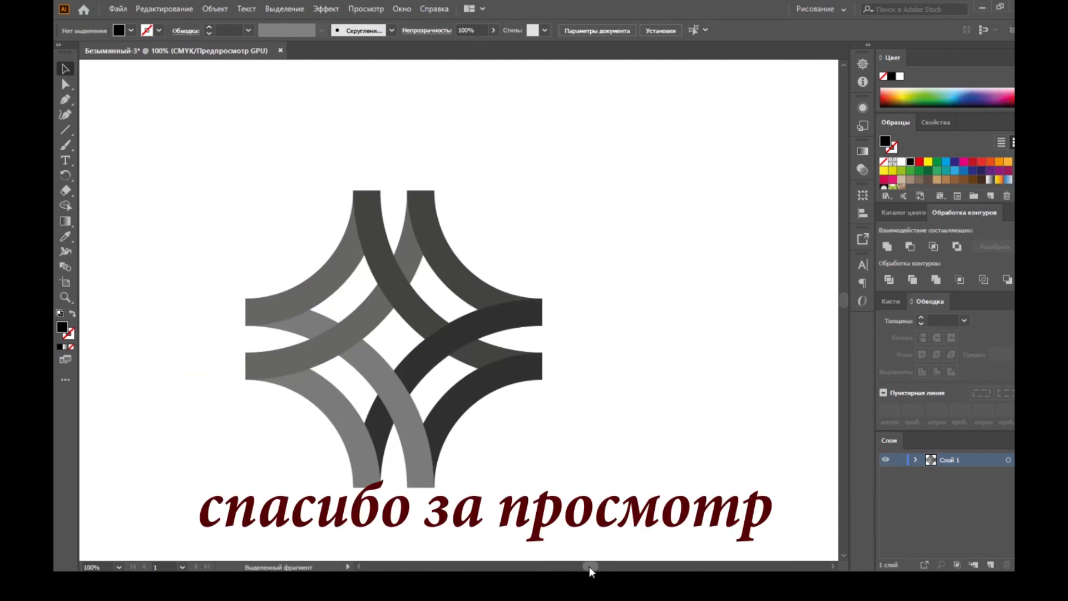
drag(589, 567, 586, 566)
scroll(524, 477, down, 1)
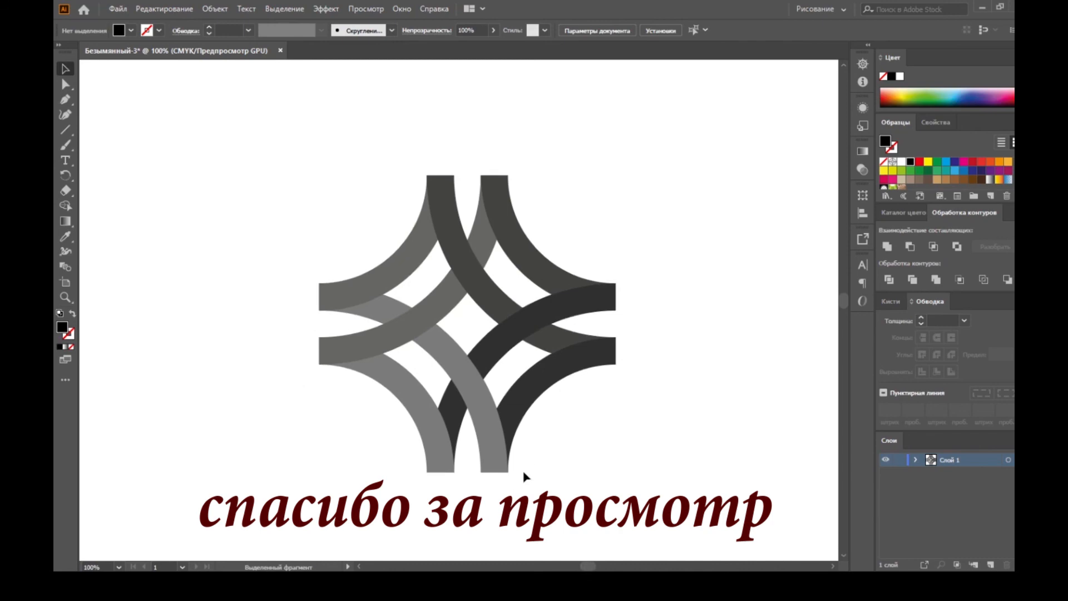